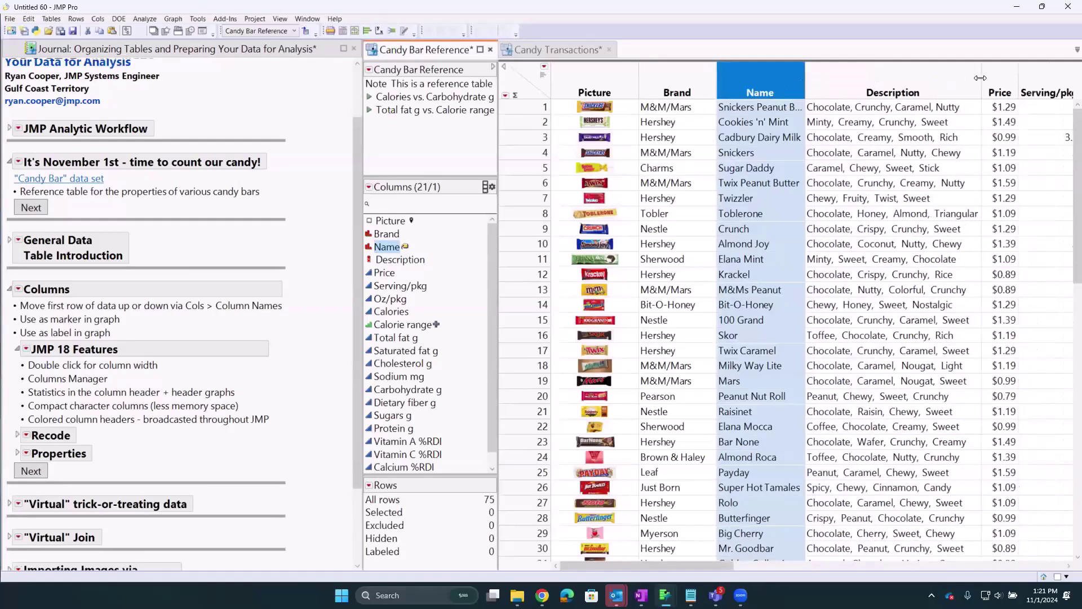
# Narrow the Description column and fit the Name column's width to its contents
pyautogui.moveTo(980, 77); pyautogui.dragTo(918, 78)
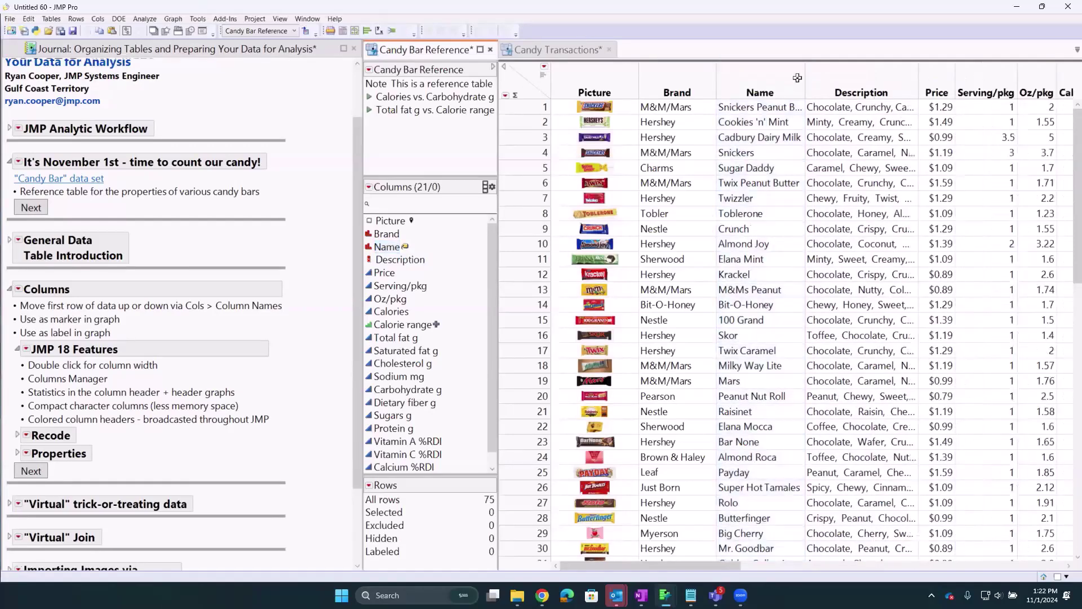
pyautogui.click(773, 79)
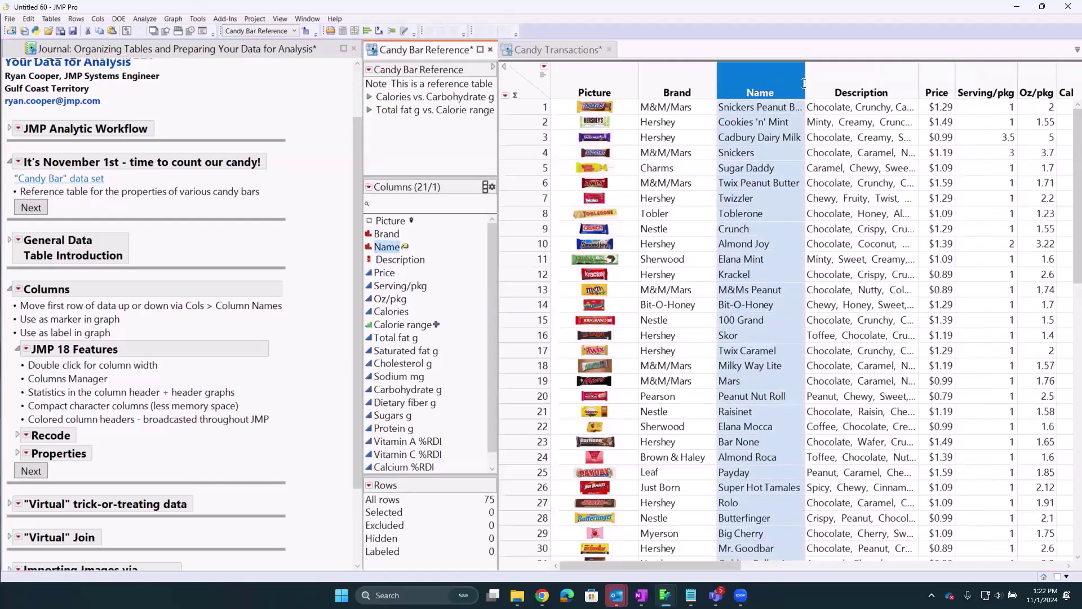
pyautogui.doubleClick(805, 84)
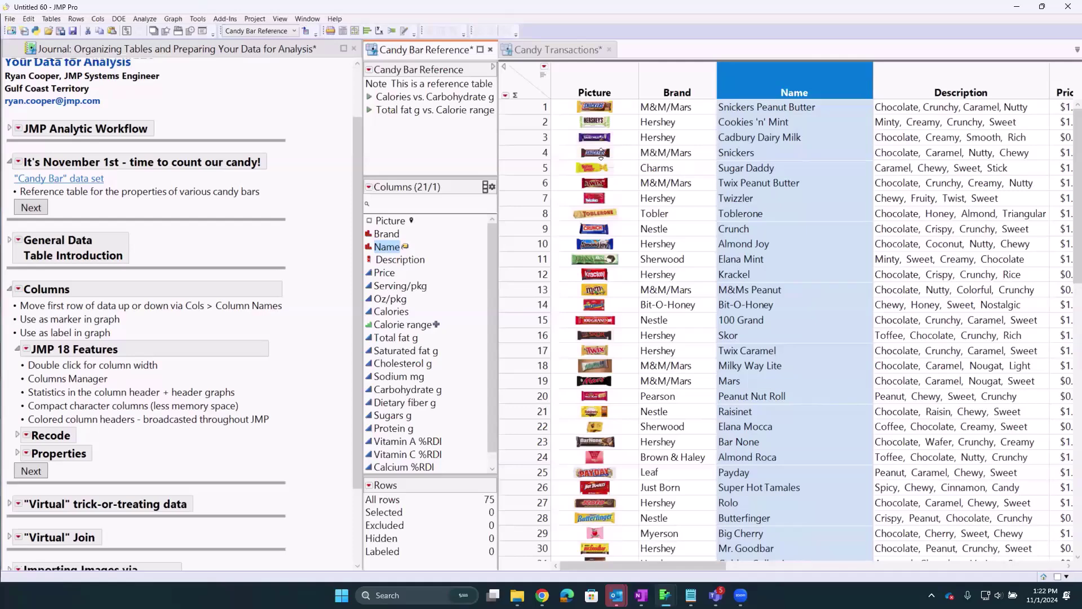
# Open the Columns Manager for the candy bar table and filter its list to the Continuous modeling type only
pyautogui.click(72, 383)
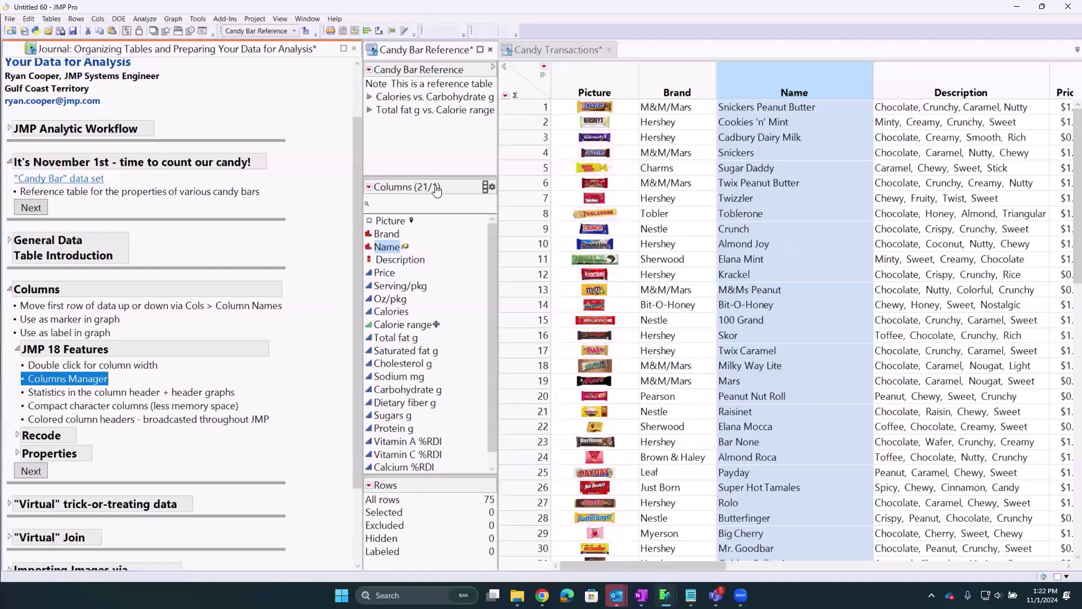
pyautogui.click(485, 186)
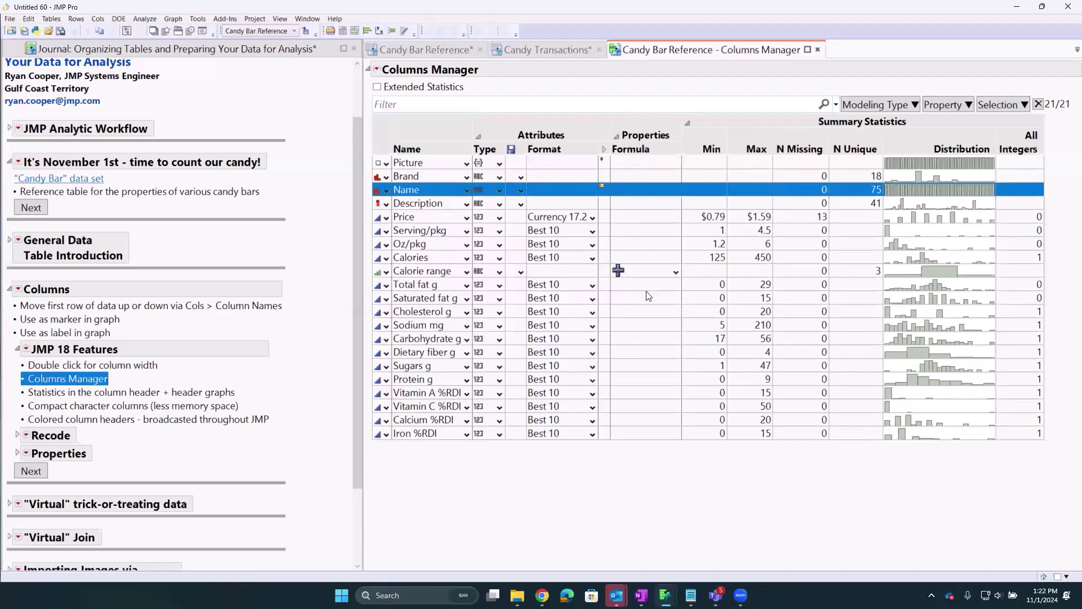
pyautogui.click(914, 106)
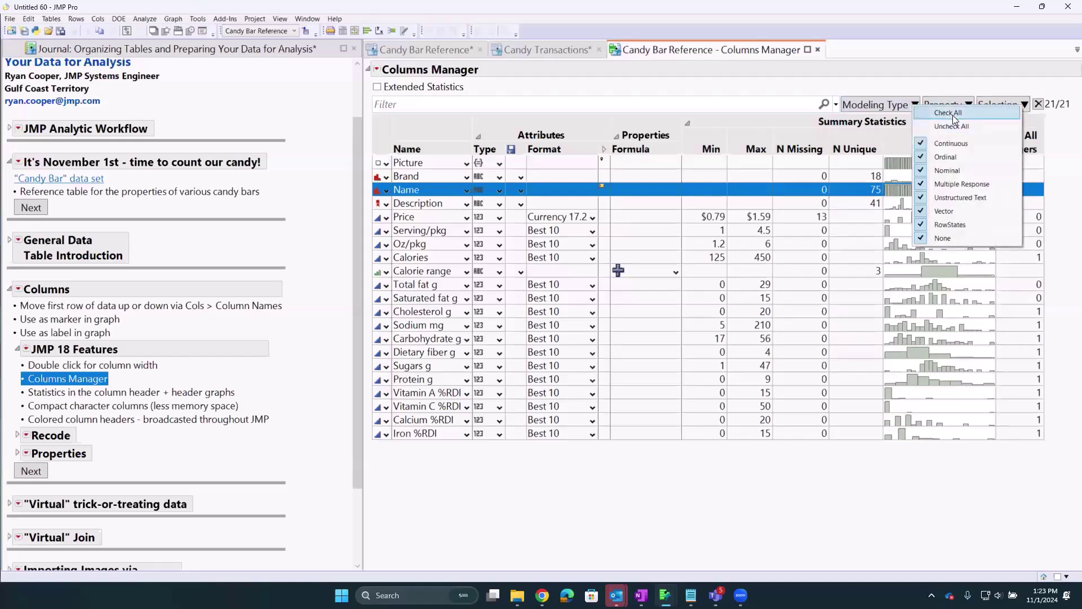
pyautogui.click(921, 112)
pyautogui.click(913, 105)
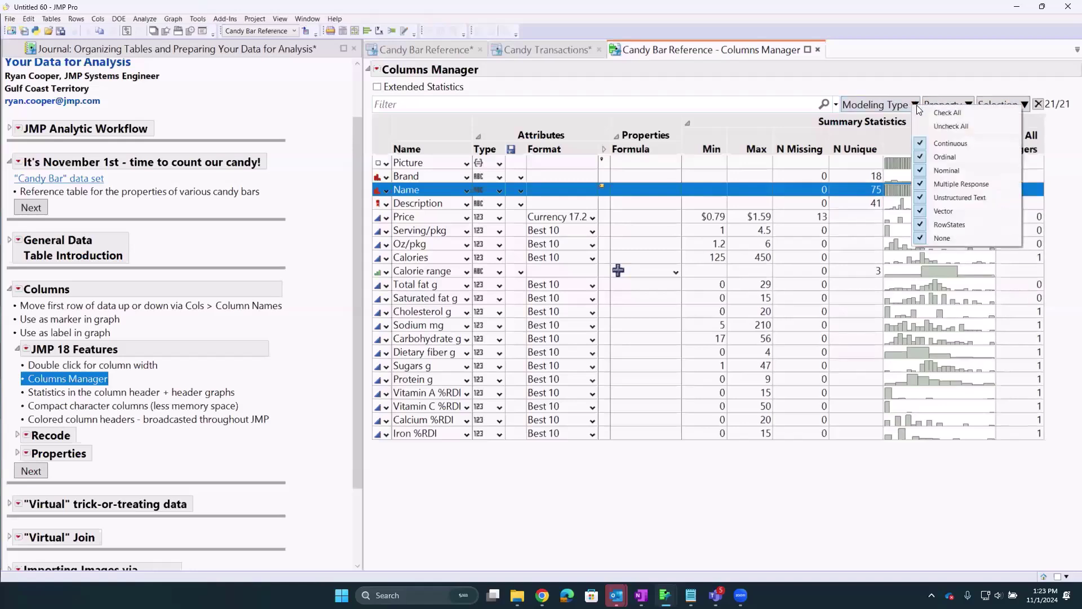
pyautogui.click(944, 125)
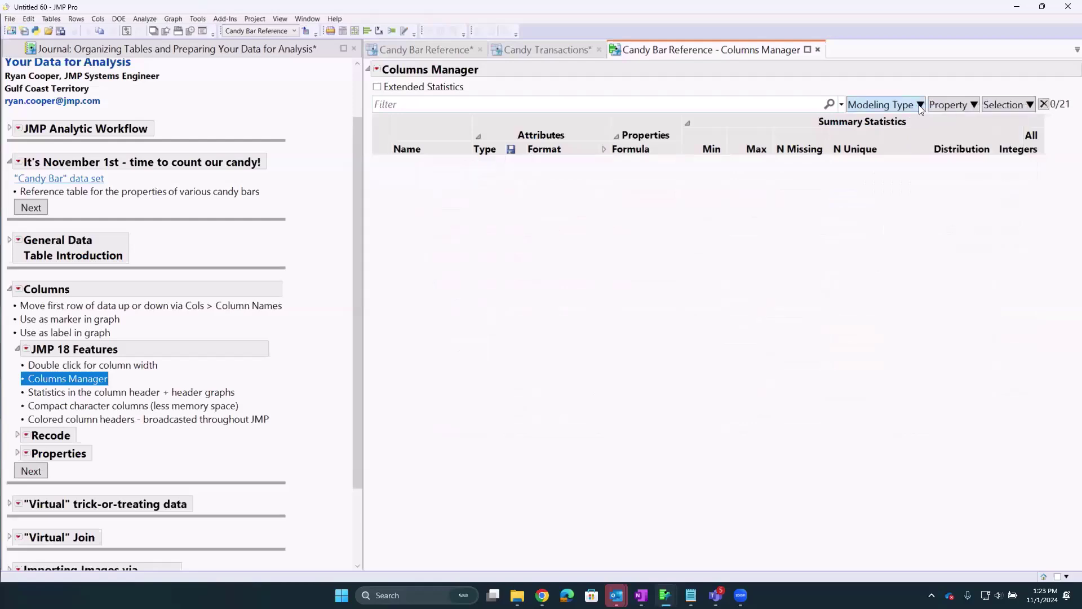
pyautogui.click(955, 143)
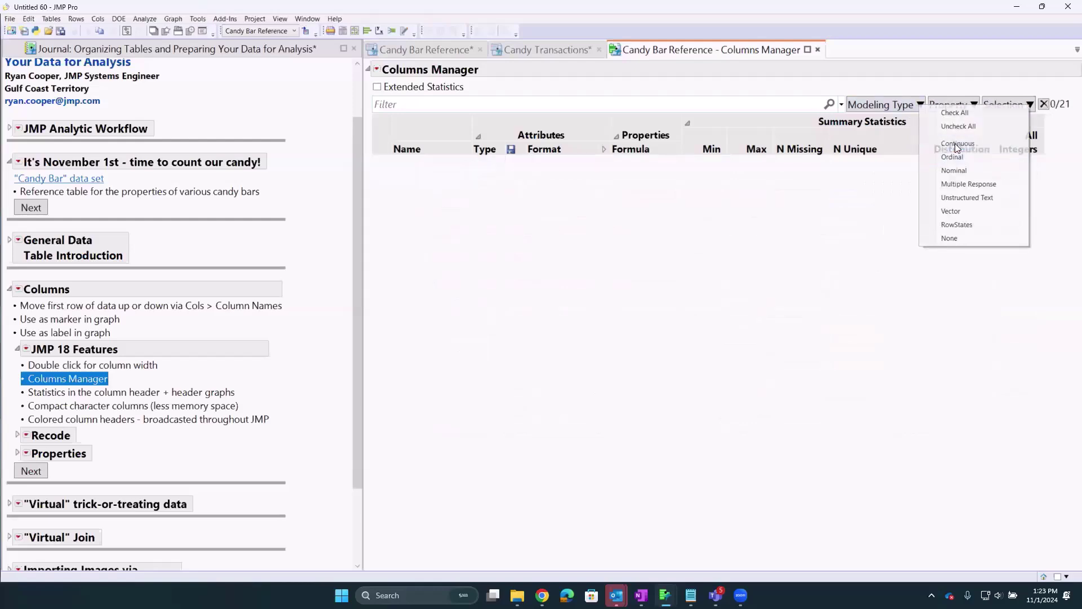
# Switch the modeling type filter from Continuous to Ordinal only, and finish by showing all modeling types again
pyautogui.click(916, 106)
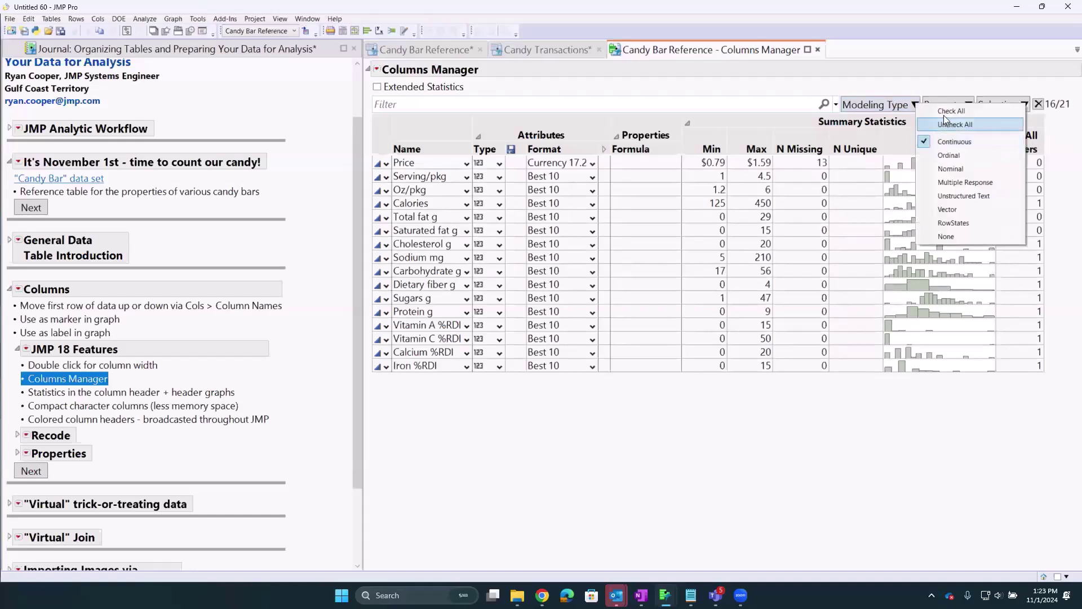
pyautogui.click(943, 157)
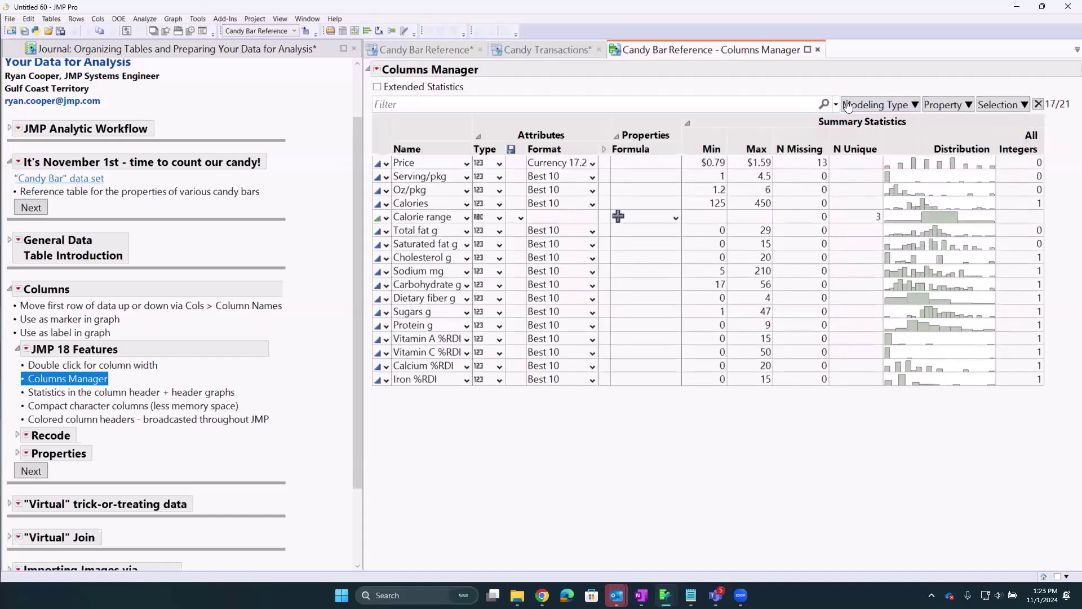
pyautogui.click(898, 105)
pyautogui.click(934, 143)
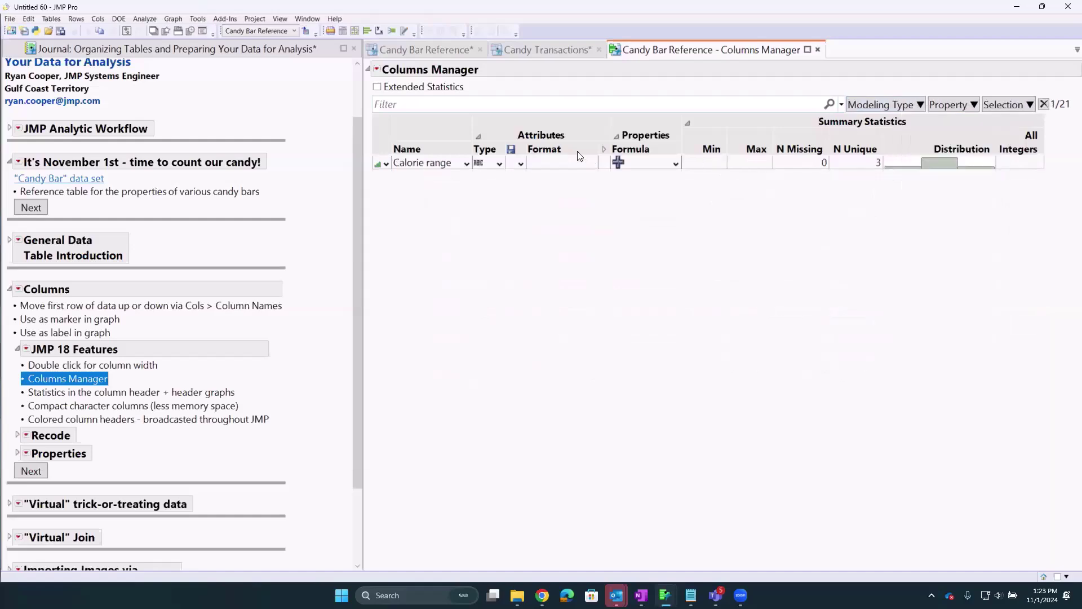
pyautogui.click(920, 105)
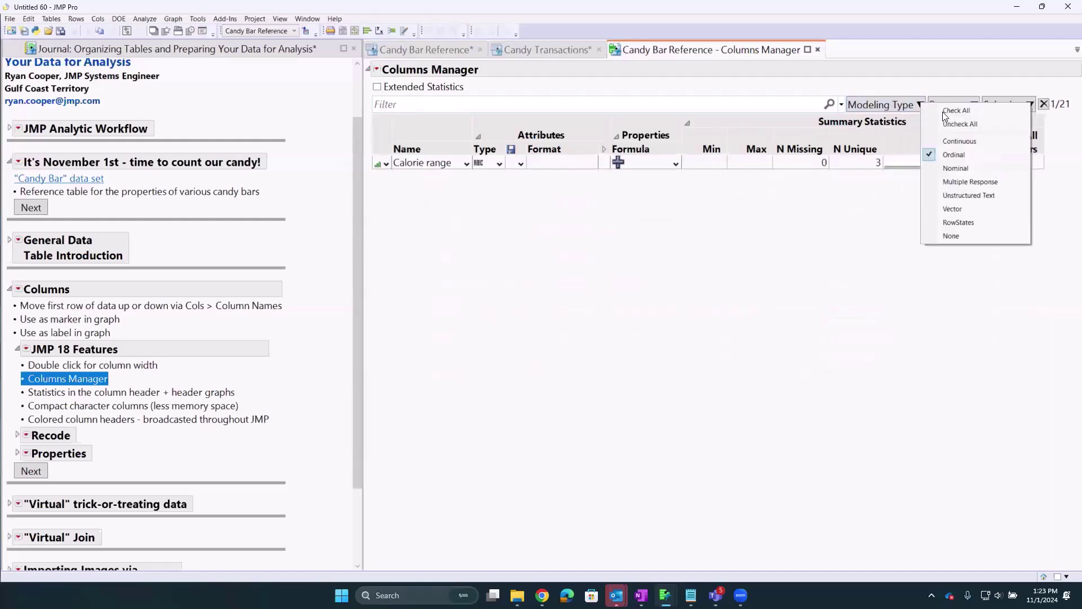
pyautogui.click(944, 112)
# Filter the column list to columns with a Formula property, and reset the property filter to No filter
pyautogui.click(969, 106)
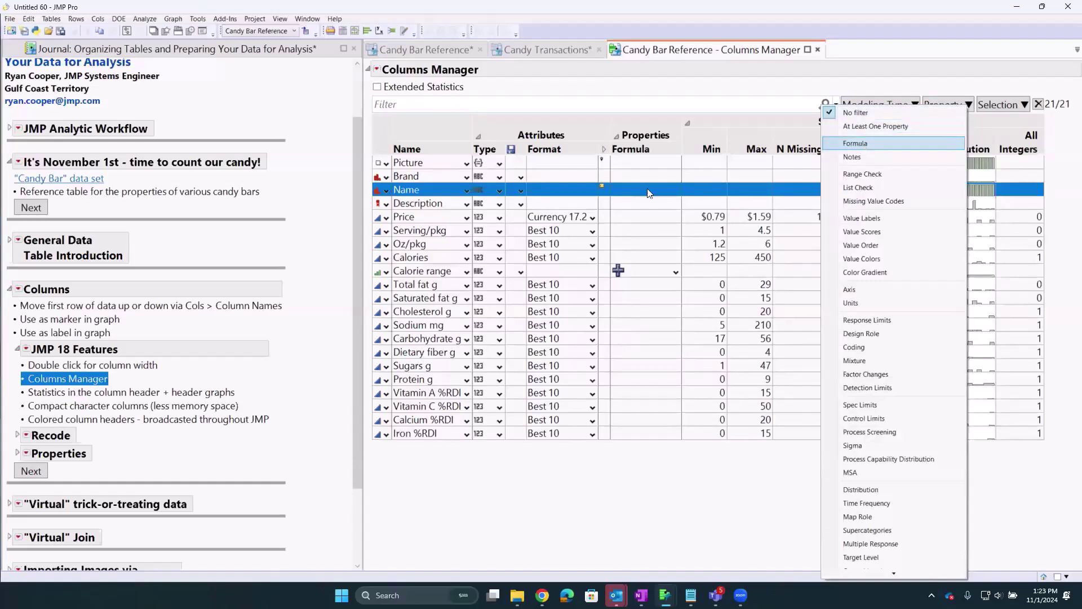
pyautogui.click(860, 143)
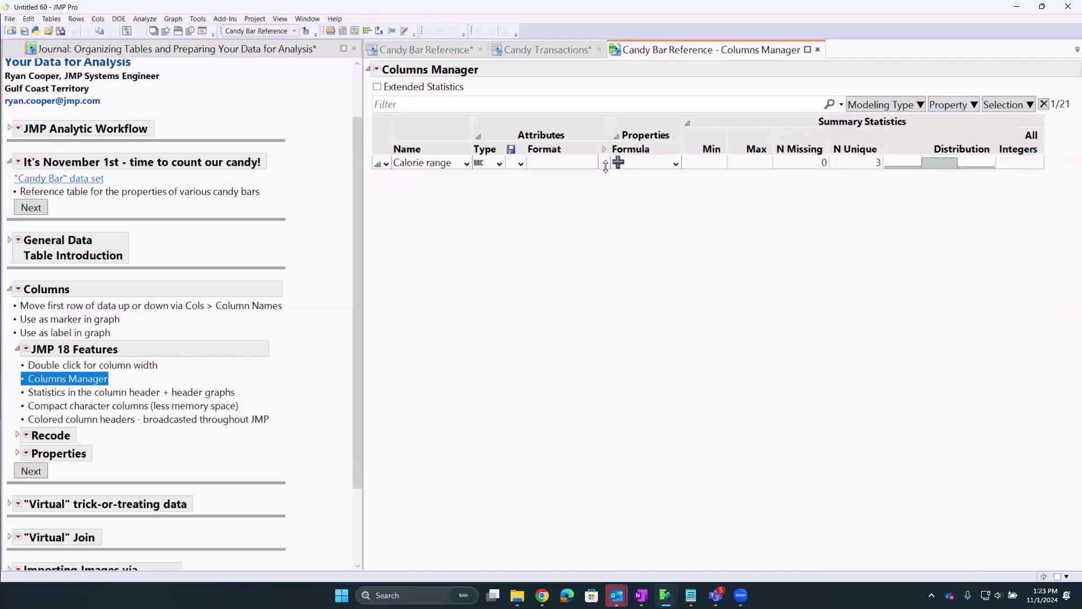
pyautogui.click(953, 104)
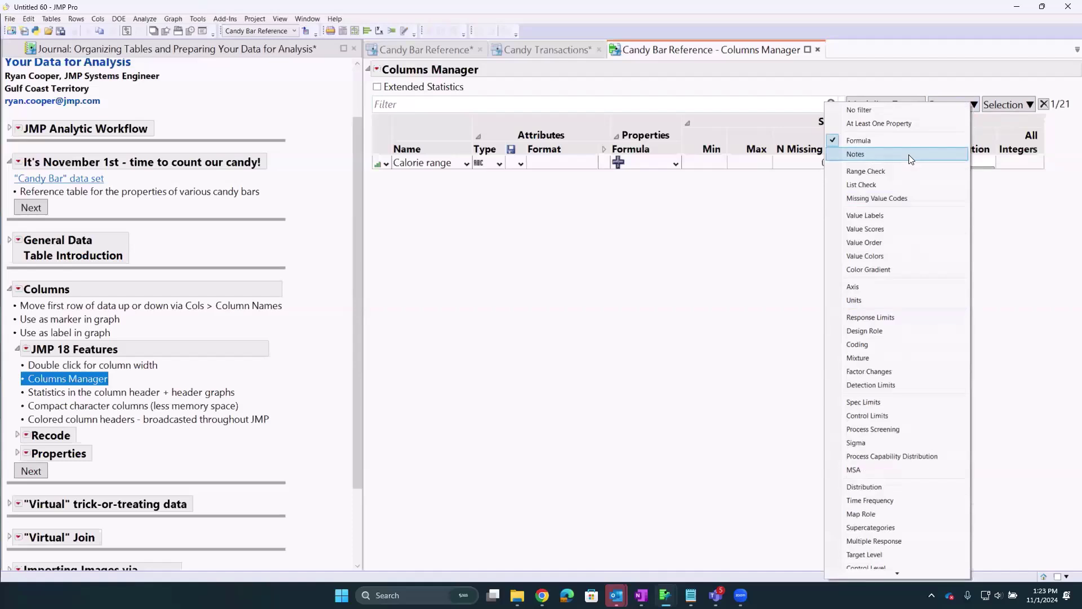
pyautogui.click(896, 110)
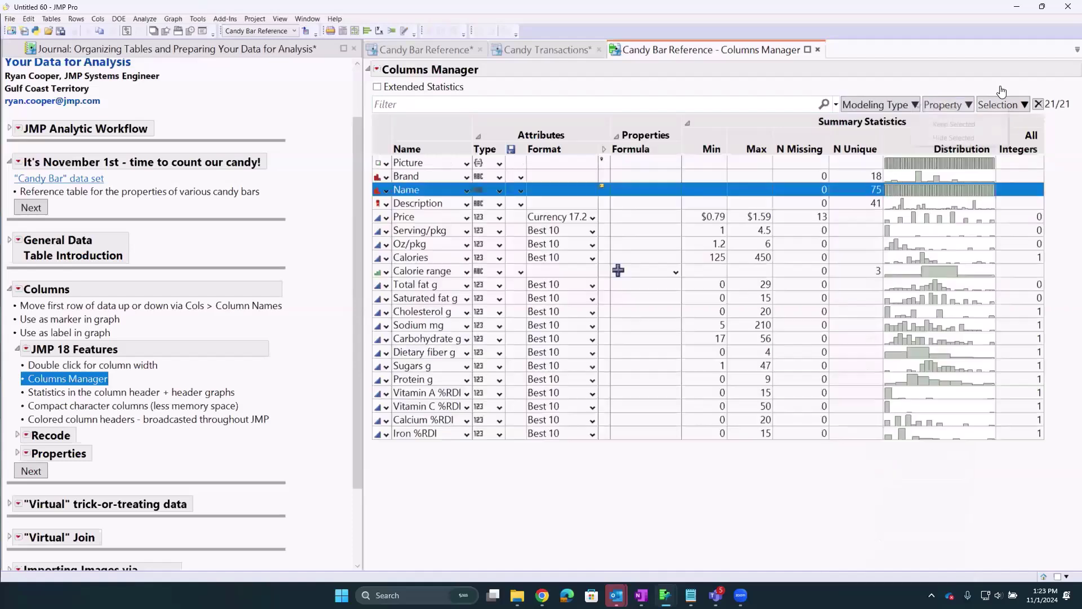
# Create a data dictionary for all columns, keeping the default statistics, unique values and formula options
pyautogui.click(377, 70)
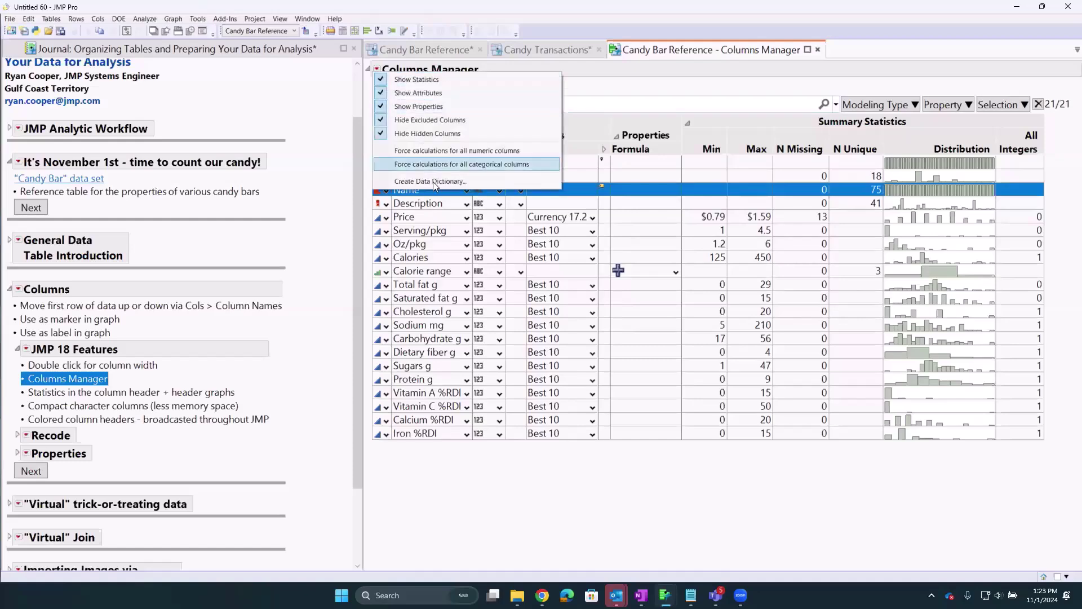
pyautogui.click(454, 180)
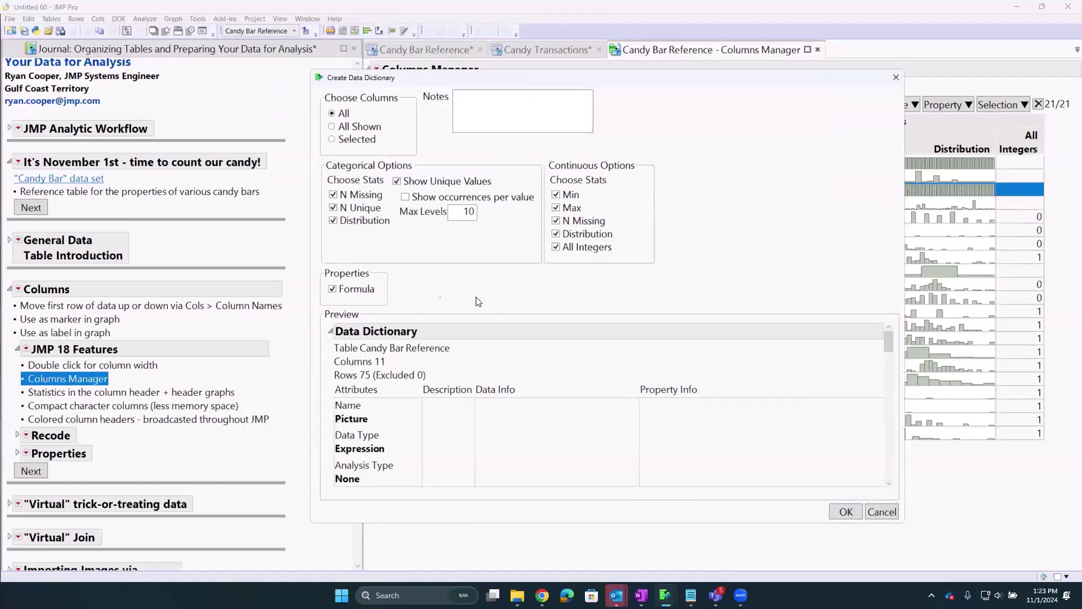
pyautogui.moveTo(890, 347); pyautogui.dragTo(900, 402)
pyautogui.scroll(-6, 900, 403)
pyautogui.click(845, 512)
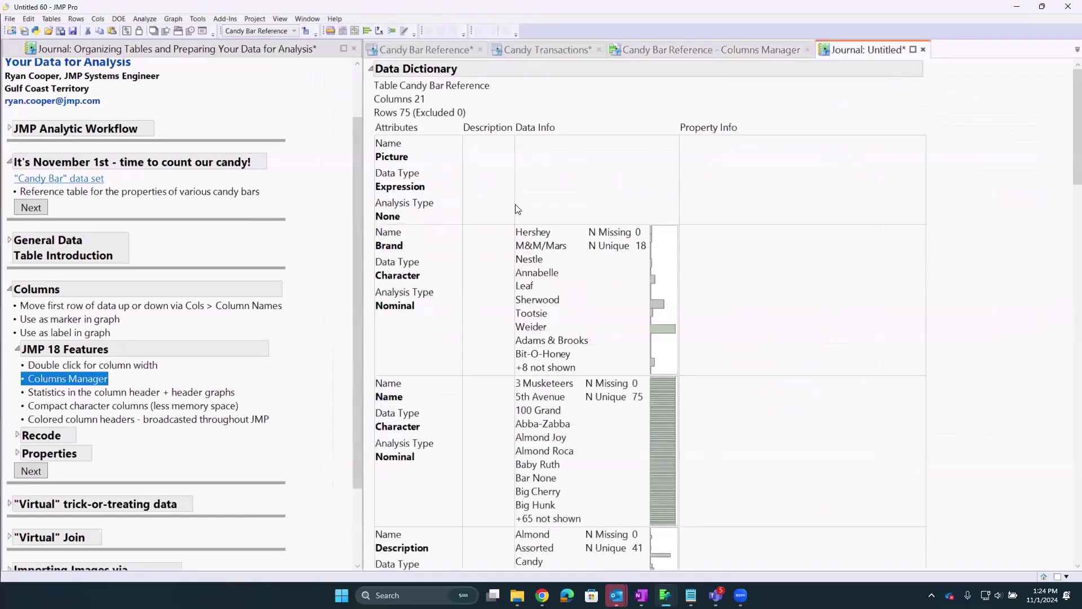
# Review the data dictionary's entries for each column, including the Calorie range formula
pyautogui.scroll(-6, 551, 269)
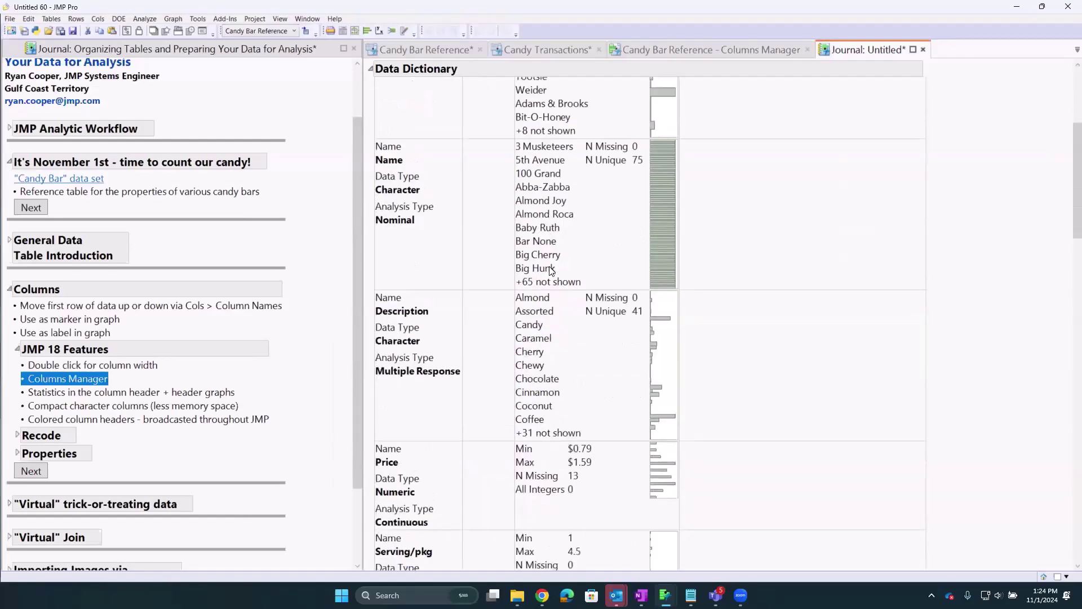
pyautogui.scroll(-13, 551, 269)
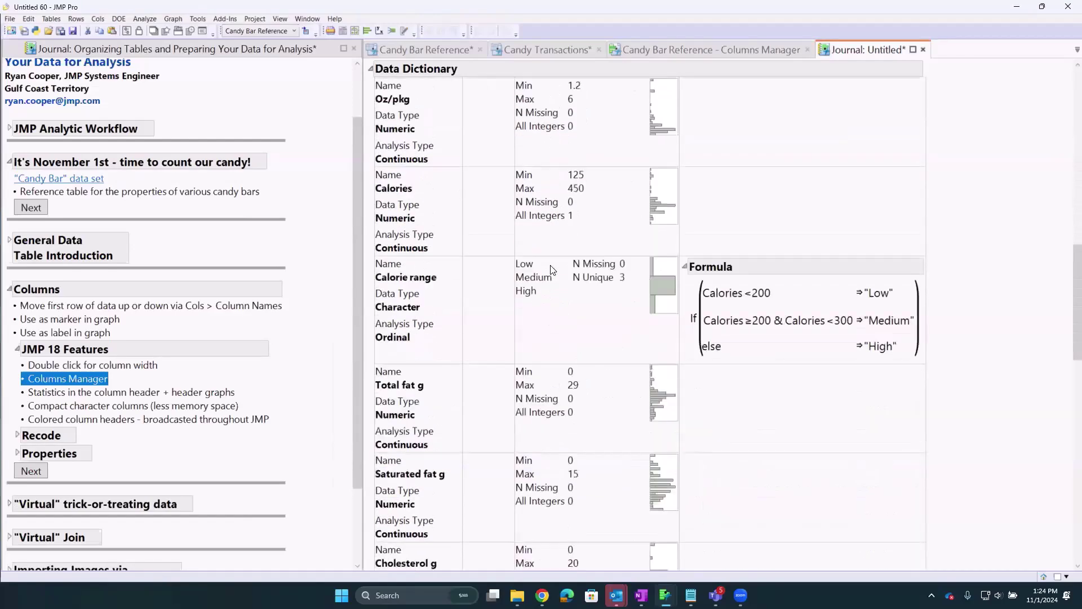
pyautogui.scroll(-2, 553, 270)
pyautogui.scroll(-1, 664, 221)
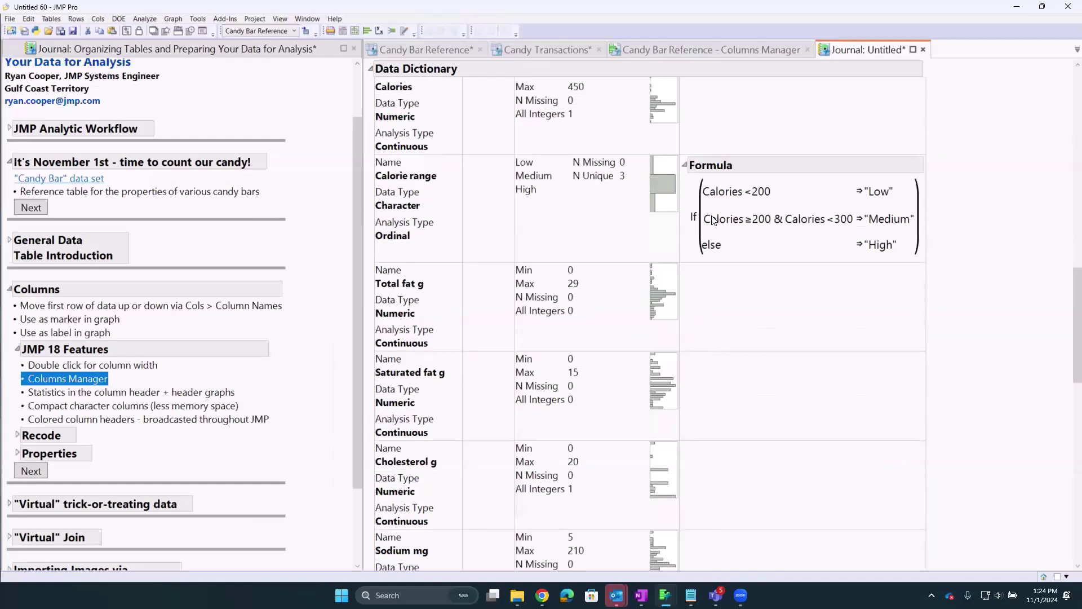
pyautogui.scroll(-4, 758, 265)
pyautogui.scroll(-10, 764, 270)
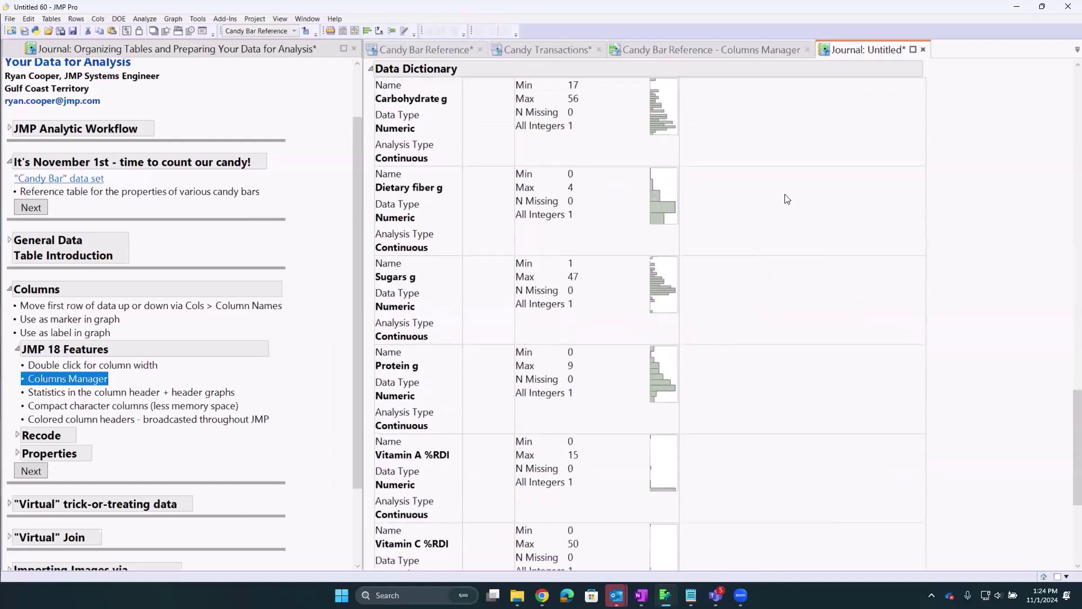
pyautogui.scroll(4, 785, 199)
# Close the data dictionary journal without saving it and close the Columns Manager
pyautogui.click(923, 51)
pyautogui.press('n')
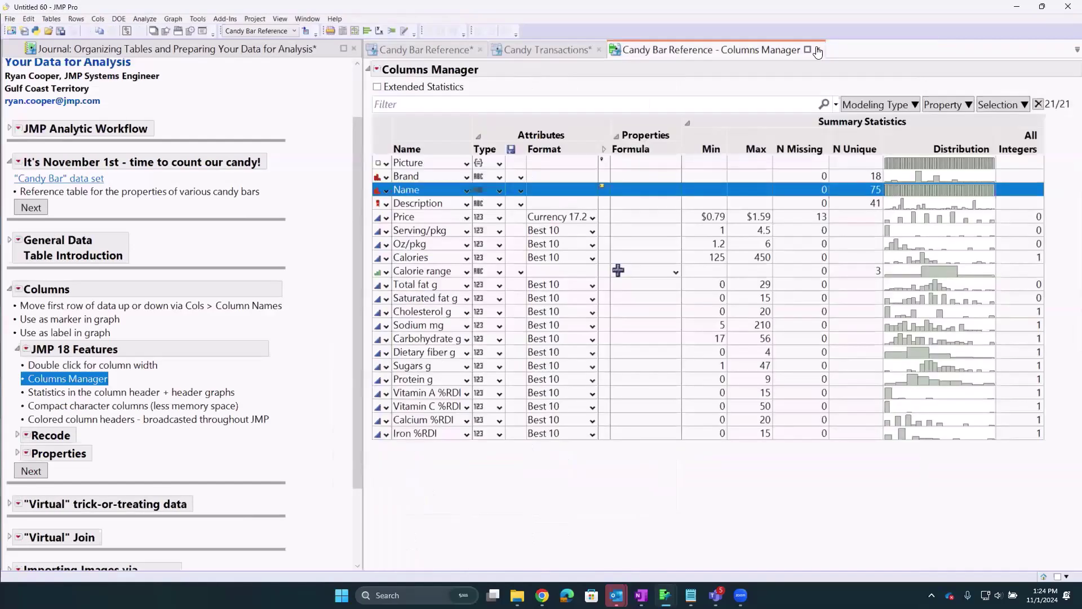
pyautogui.click(817, 51)
# Show the header graphs in the data table and select the Hershey rows from the Brand graph
pyautogui.click(536, 89)
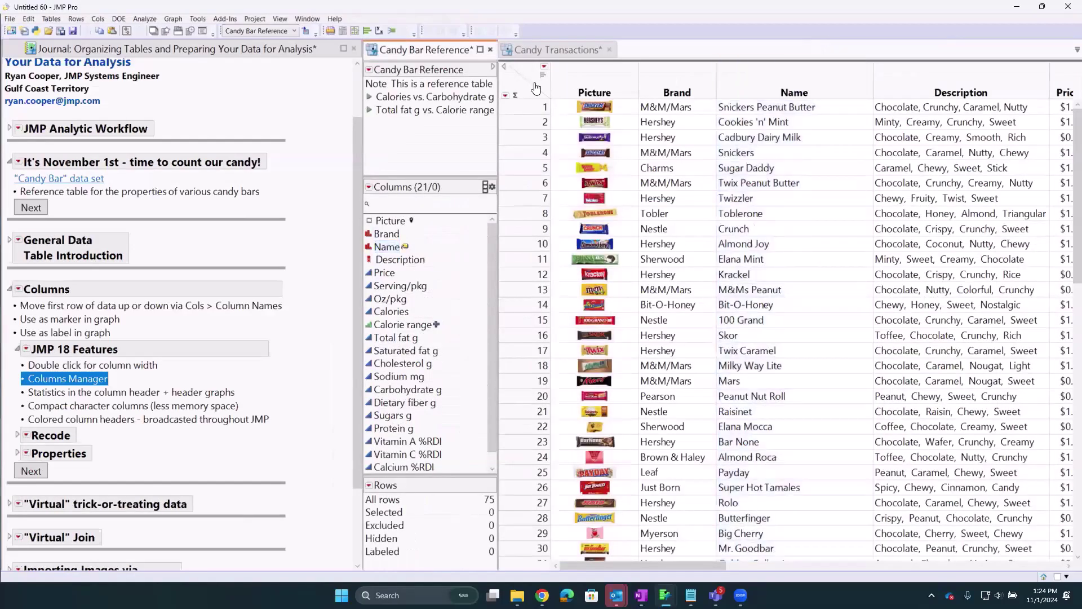
pyautogui.click(542, 75)
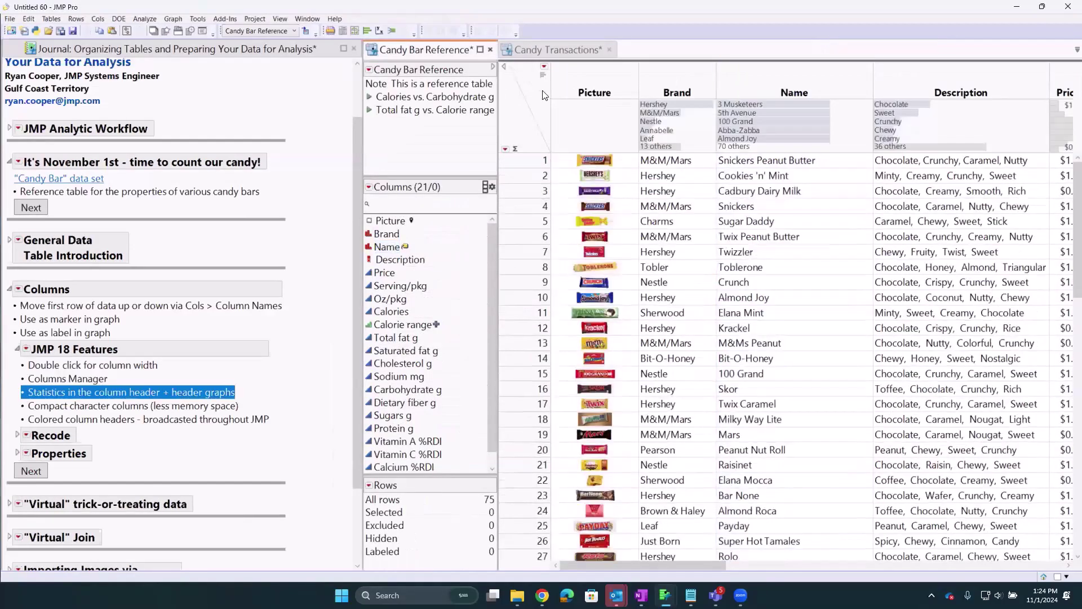
pyautogui.click(670, 106)
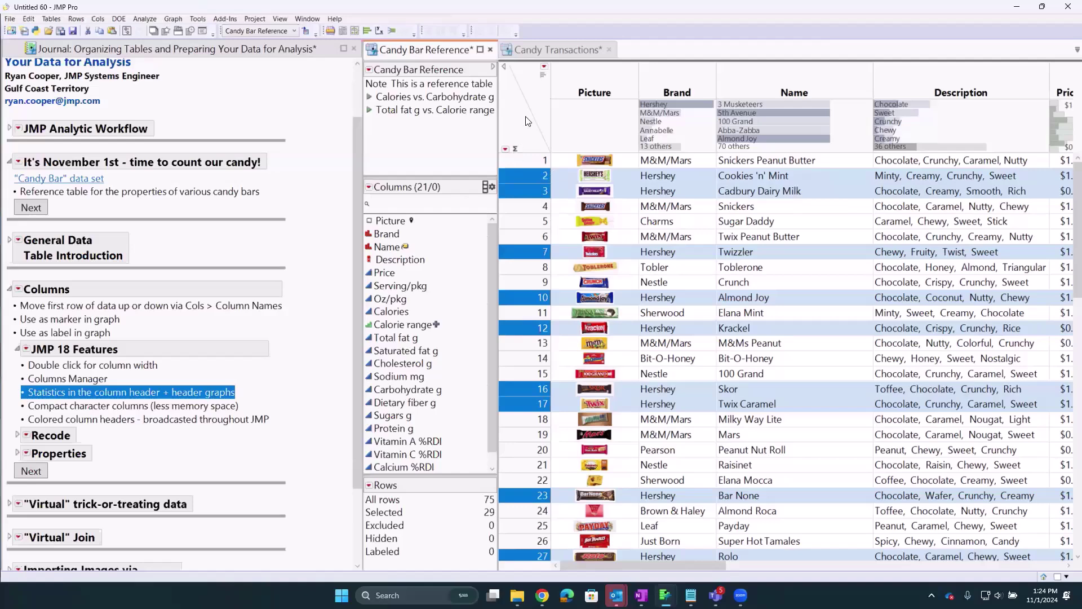
# Show summary statistics below the column headers and select the Low and, in its place, the Medium rows from the Calorie range graph
pyautogui.click(514, 151)
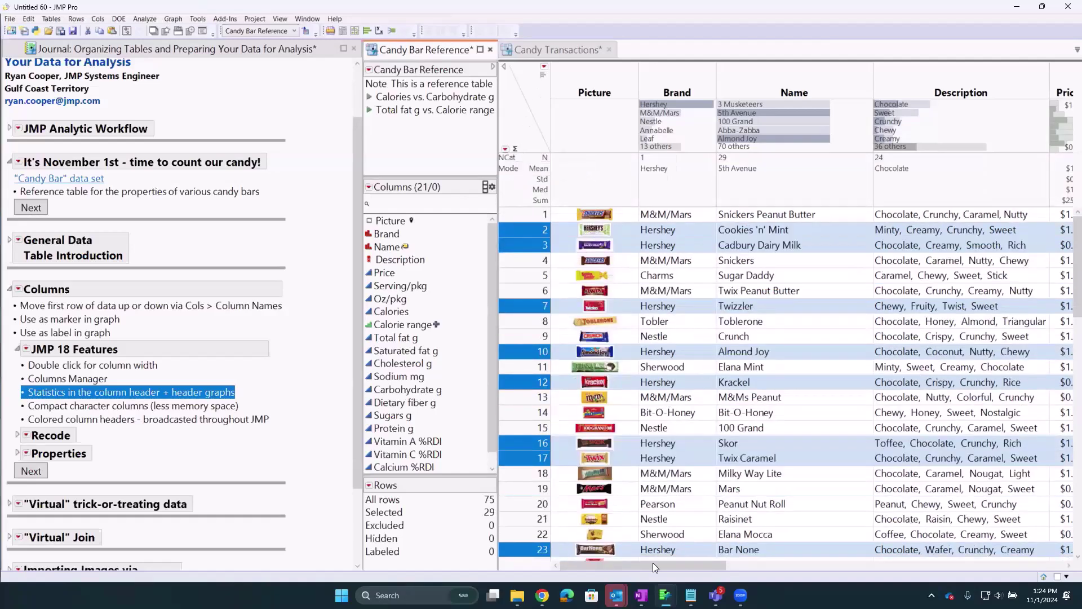
pyautogui.moveTo(652, 565); pyautogui.dragTo(774, 565)
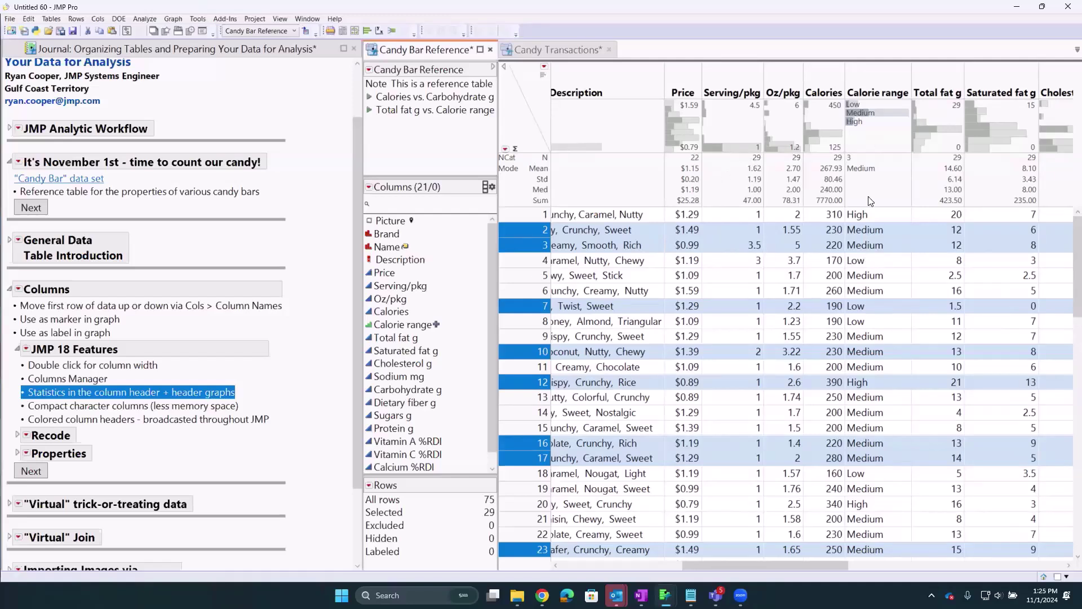
pyautogui.click(852, 104)
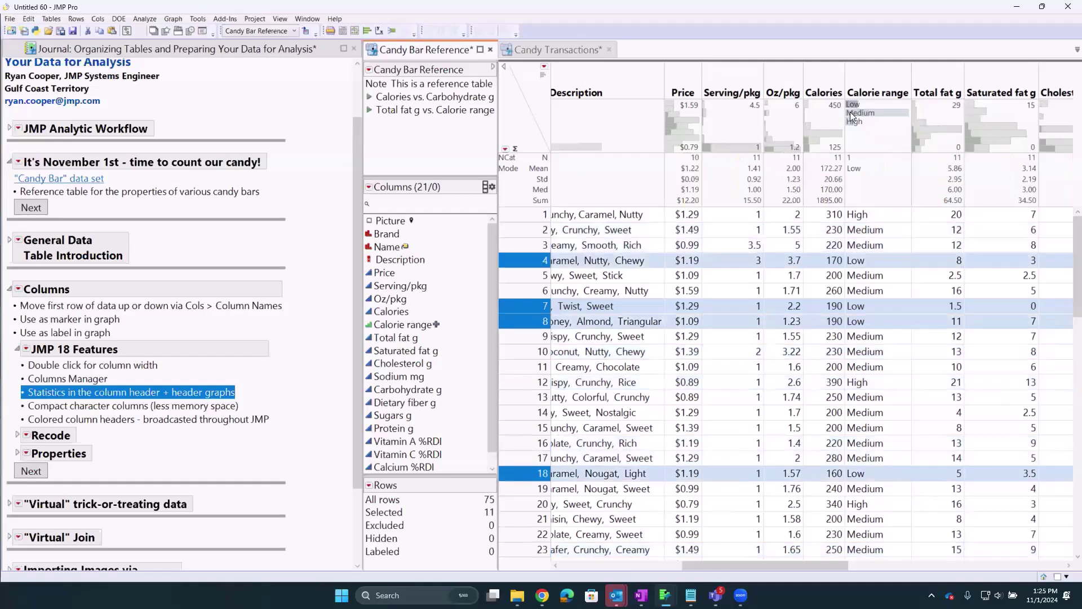
pyautogui.click(852, 112)
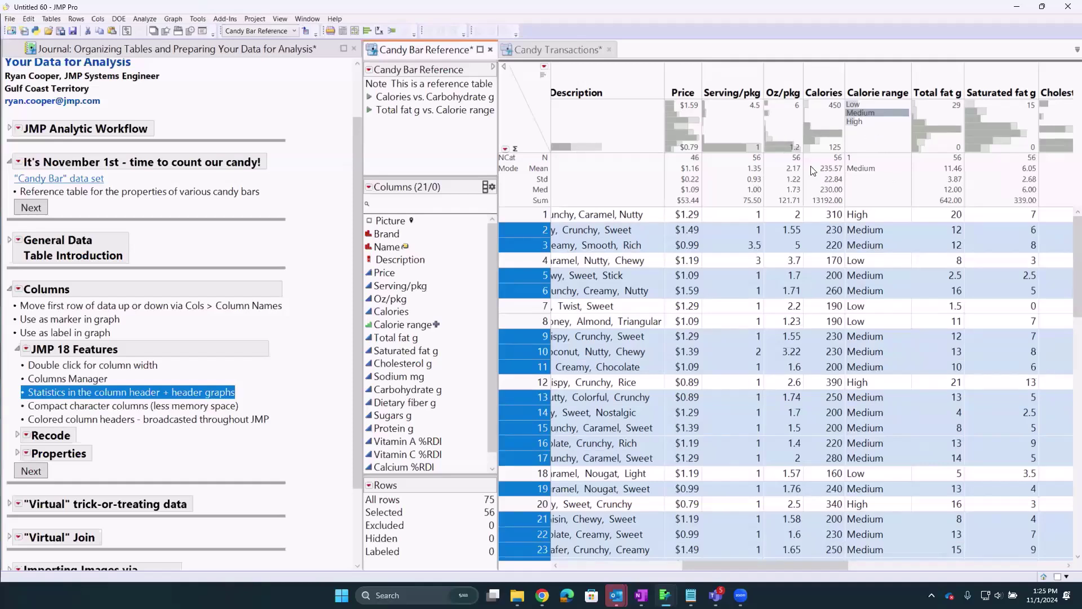
# Check the available options for the header statistics, including Track Selection, and clear the row selection
pyautogui.rightClick(529, 184)
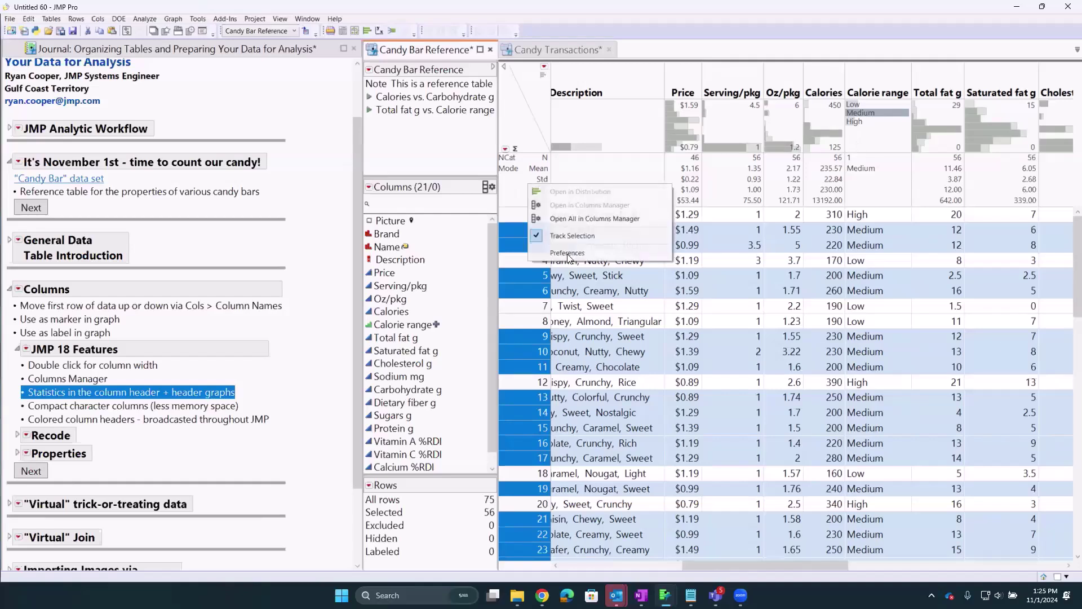
pyautogui.click(515, 180)
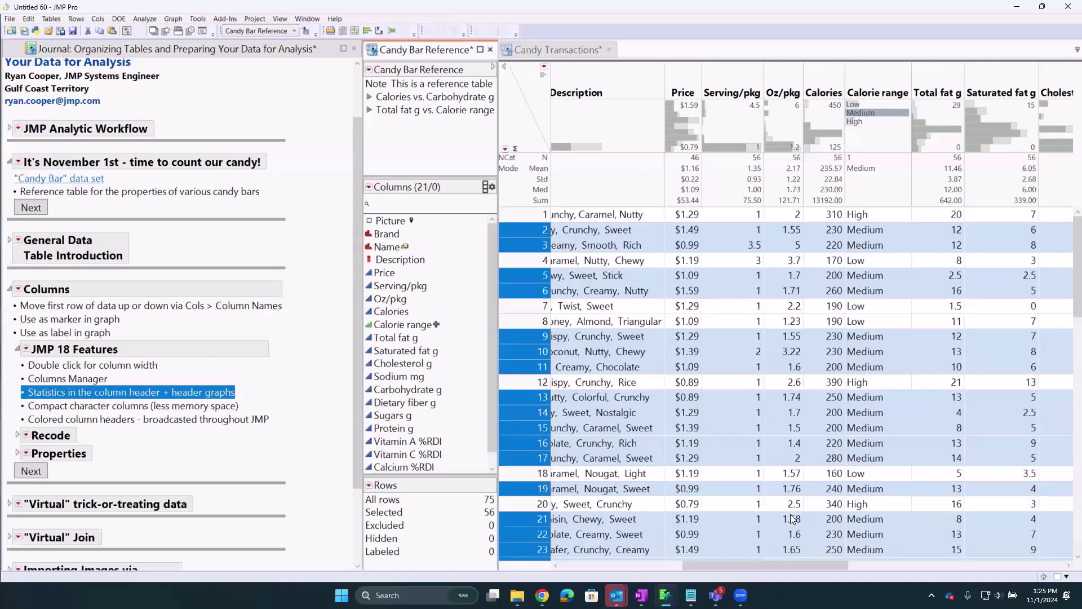
pyautogui.click(640, 566)
pyautogui.moveTo(670, 568); pyautogui.dragTo(785, 568)
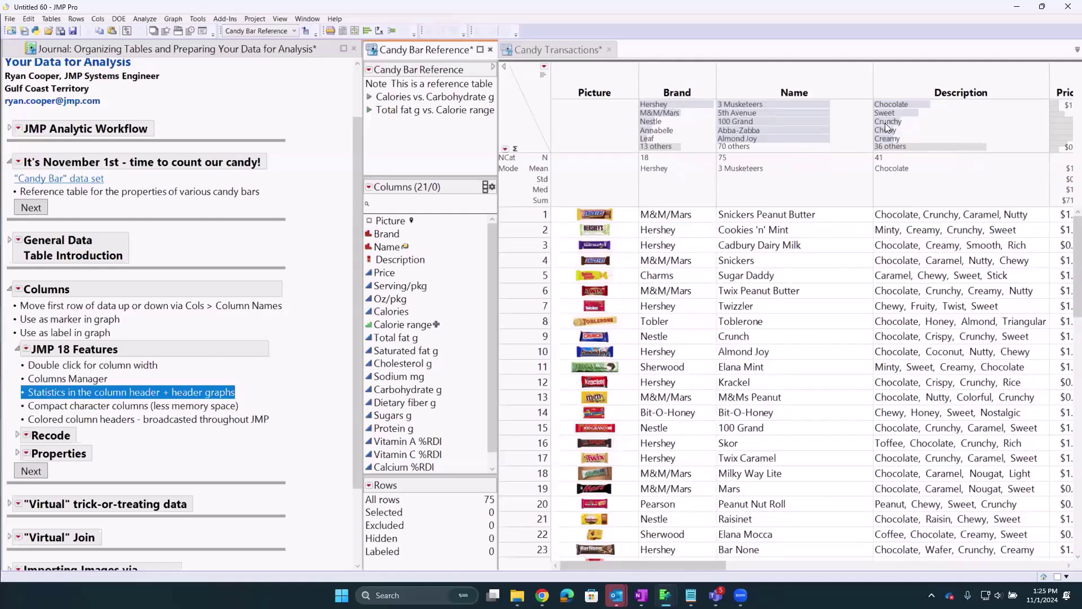
# Change the header graph of the Brand column to the Mosaic chart type
pyautogui.rightClick(687, 128)
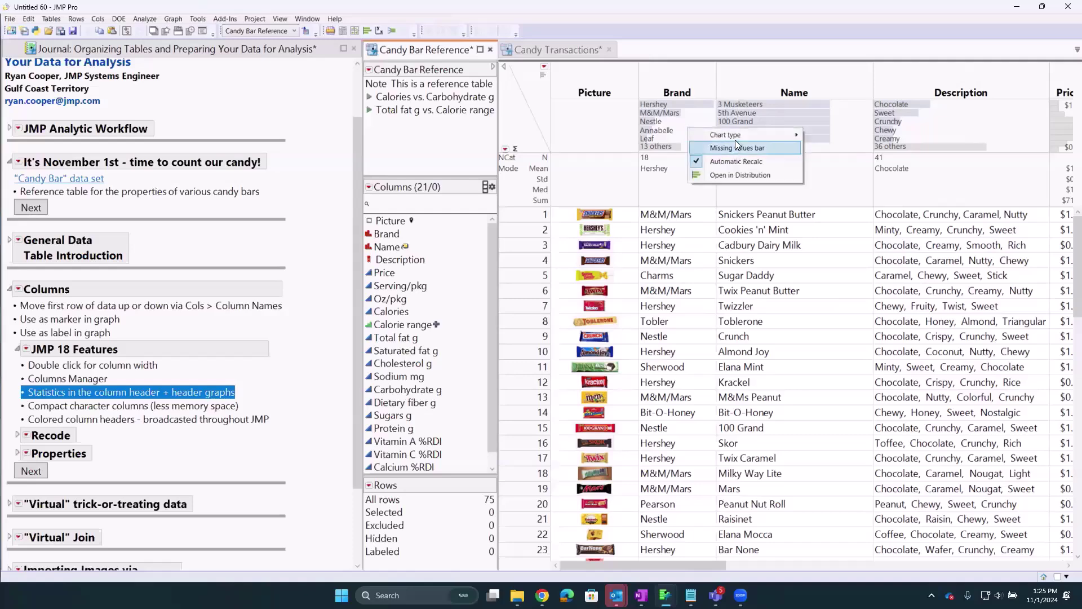
pyautogui.moveTo(735, 136)
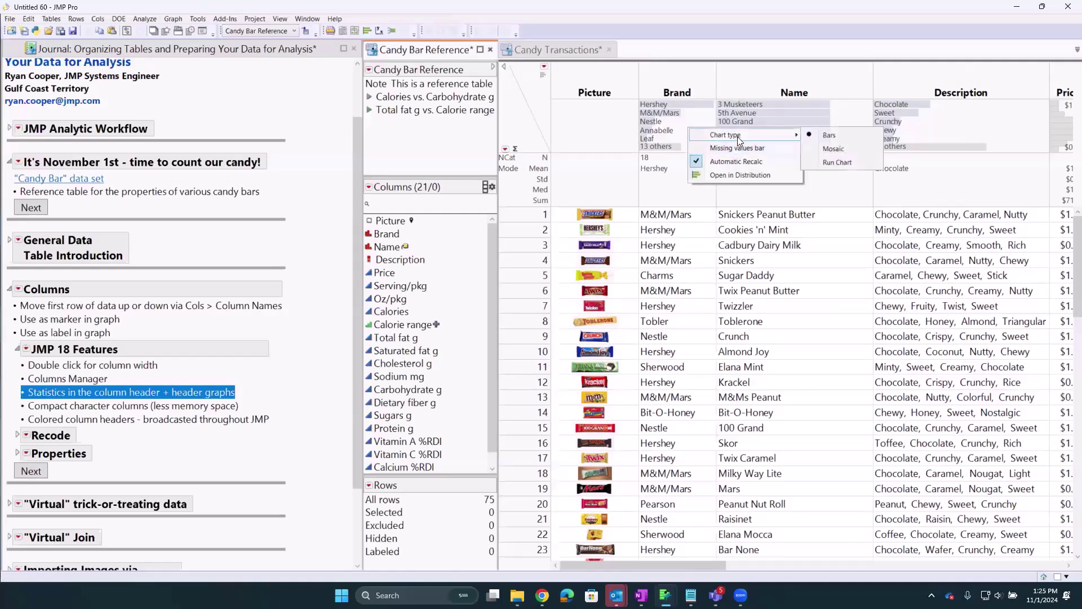
pyautogui.click(832, 150)
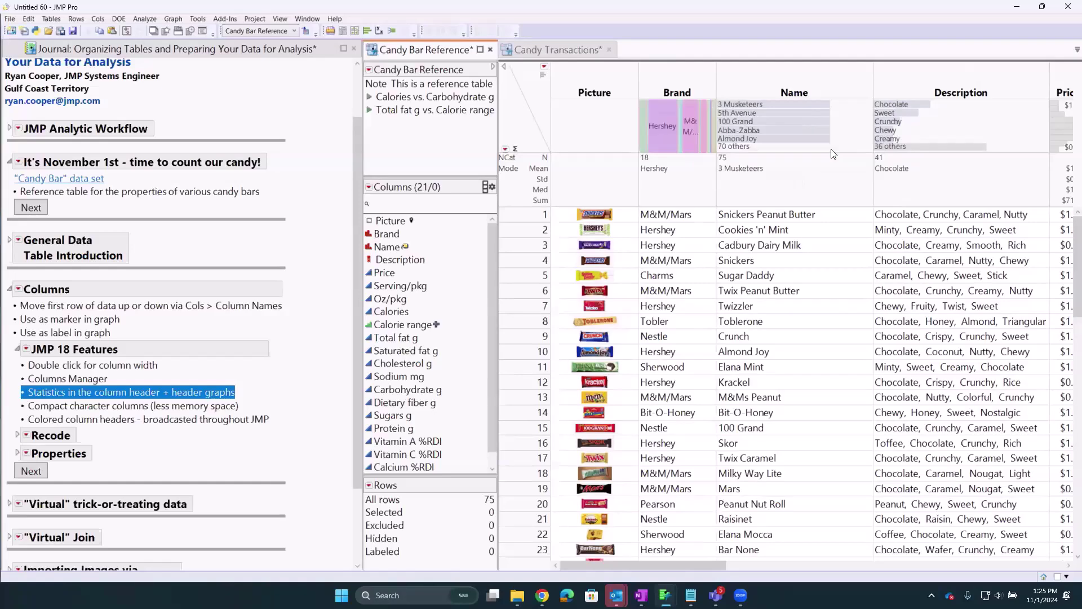
# Select the Hershey rows from the Brand header graph and switch that graph back to bars
pyautogui.click(670, 118)
pyautogui.rightClick(666, 122)
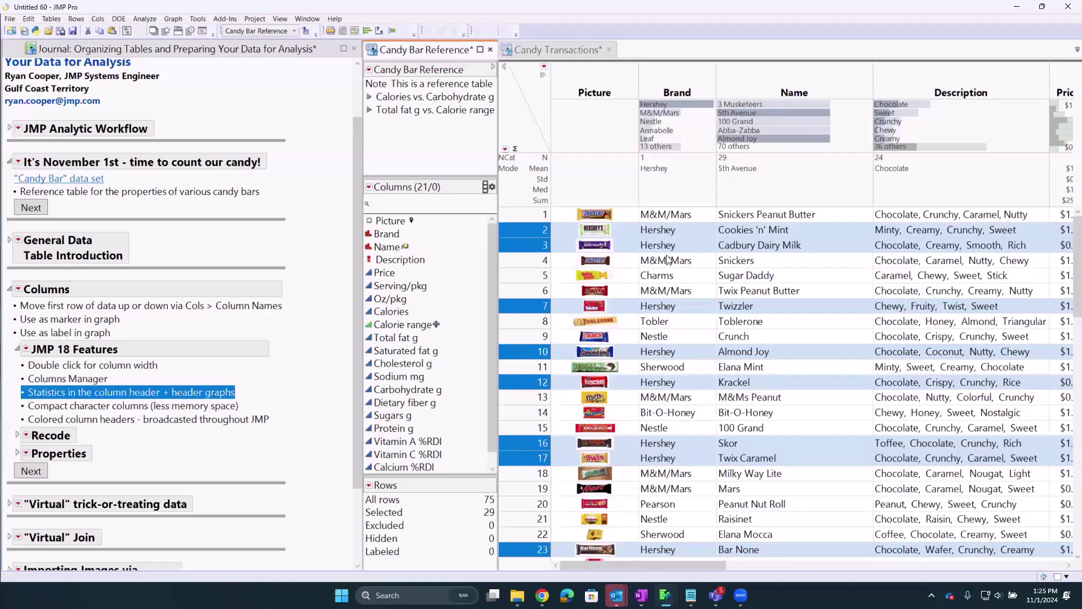
pyautogui.rightClick(684, 129)
# Change the Serving/pkg header graph to a heat map and replace it with a run chart
pyautogui.moveTo(711, 564); pyautogui.dragTo(828, 564)
pyautogui.rightClick(746, 131)
pyautogui.moveTo(800, 161)
pyautogui.click(928, 174)
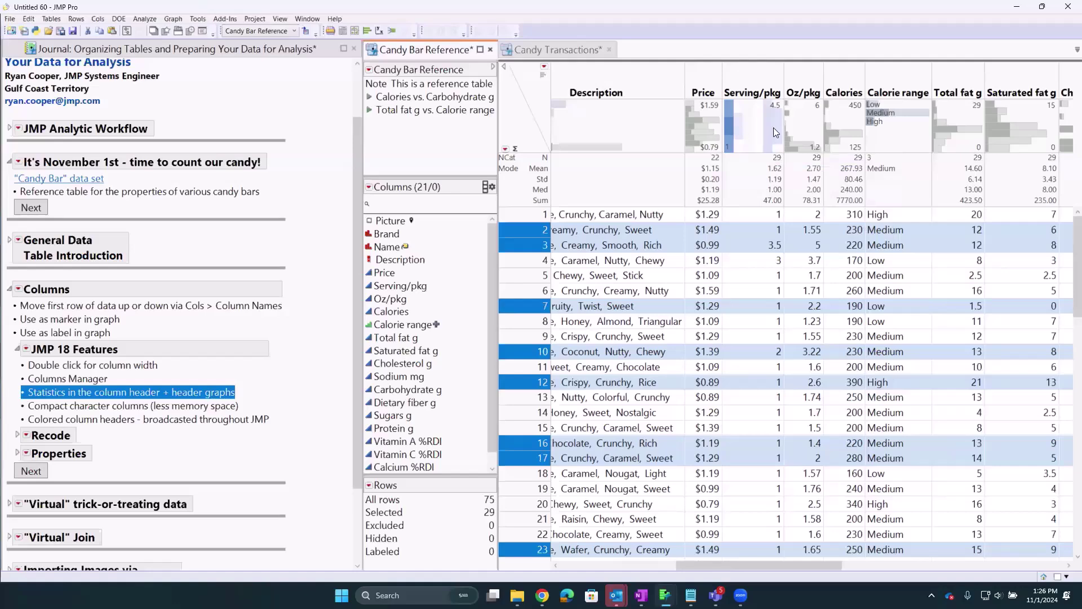
pyautogui.rightClick(753, 120)
pyautogui.moveTo(789, 154)
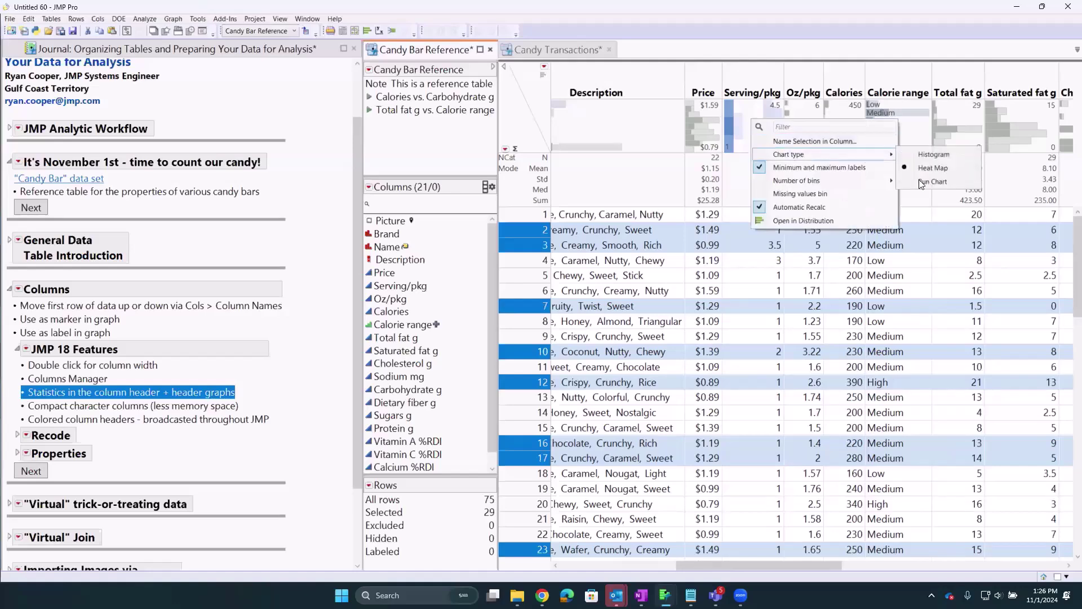
pyautogui.click(930, 181)
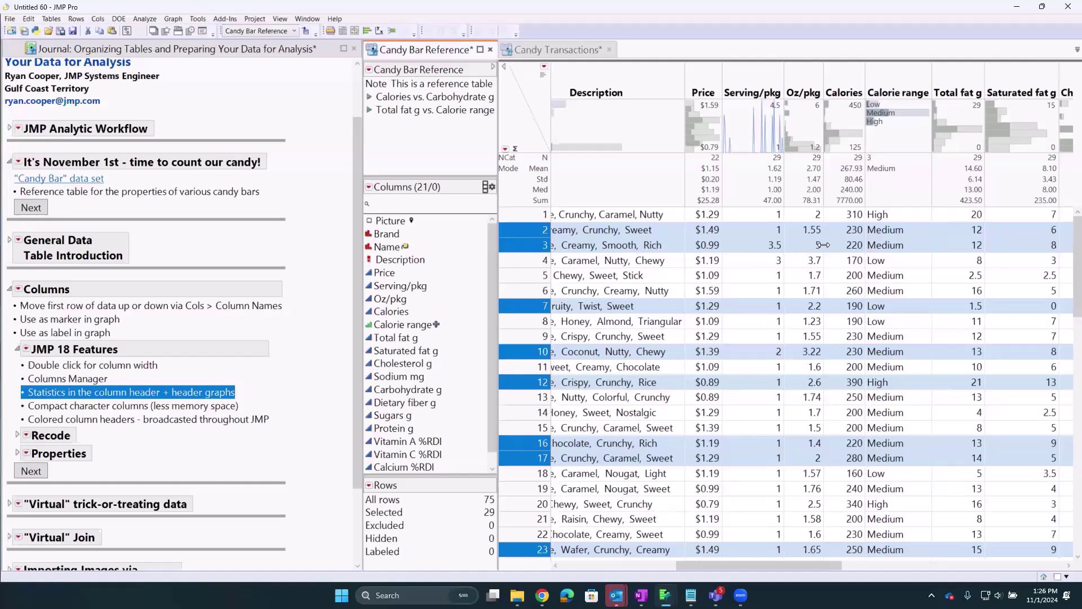
# Highlight the compact character columns item in the journal and clear the row selection in the candy bar table
pyautogui.press('Down')
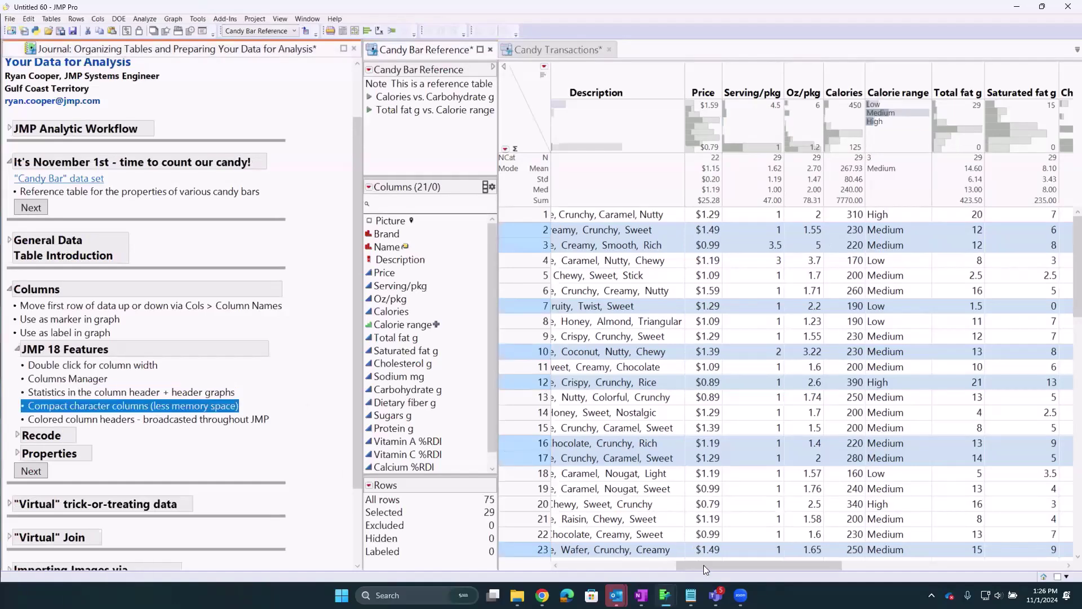
pyautogui.moveTo(704, 565); pyautogui.dragTo(537, 562)
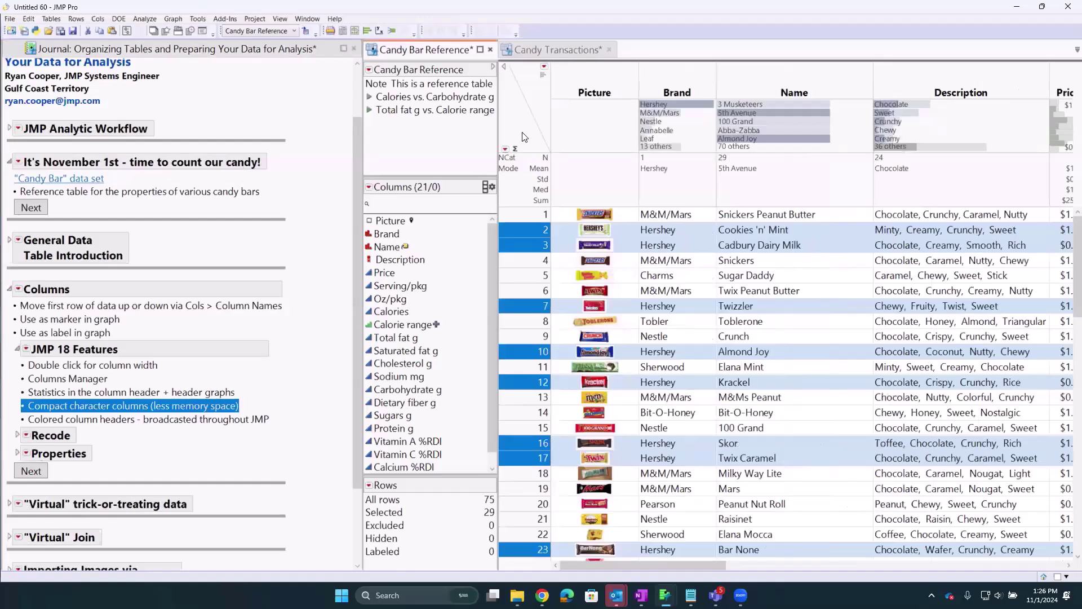
pyautogui.click(519, 140)
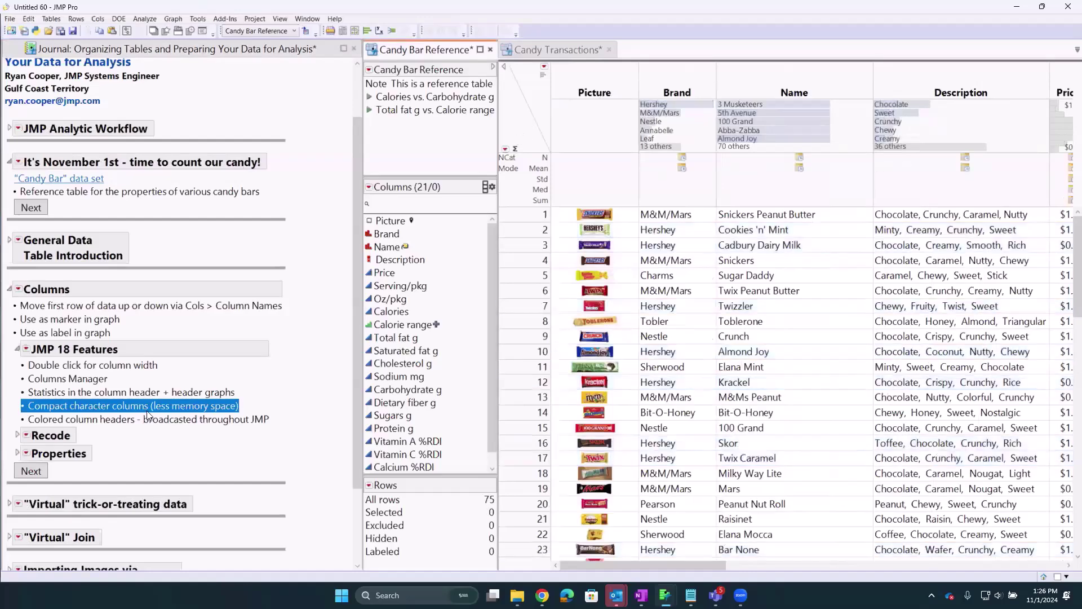
# Choose the Compact subtype in the Brand column's information and close it without applying the change
pyautogui.doubleClick(685, 86)
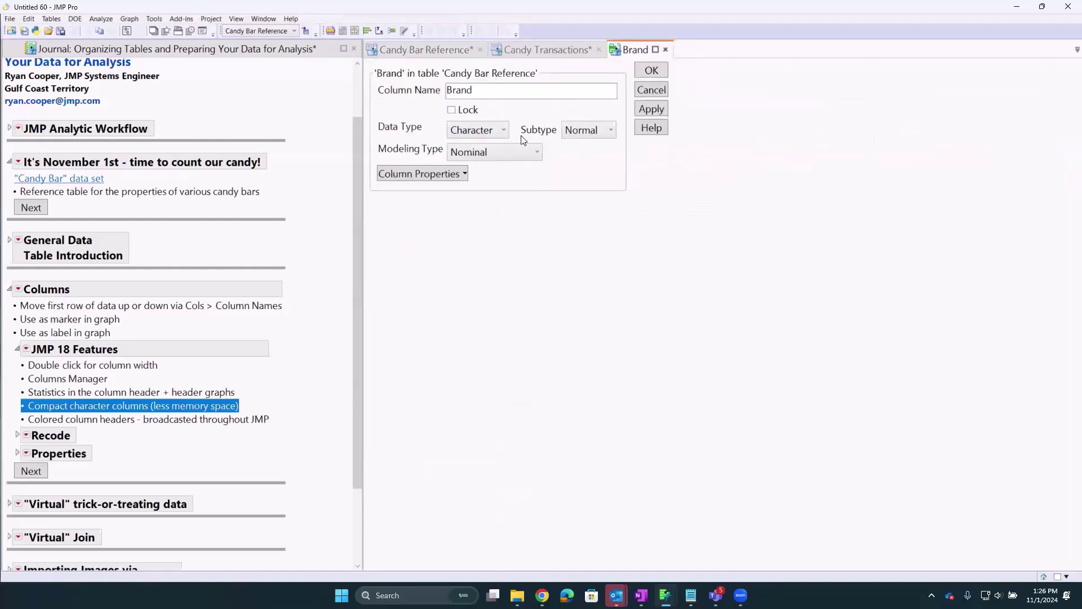
pyautogui.click(596, 130)
pyautogui.click(592, 164)
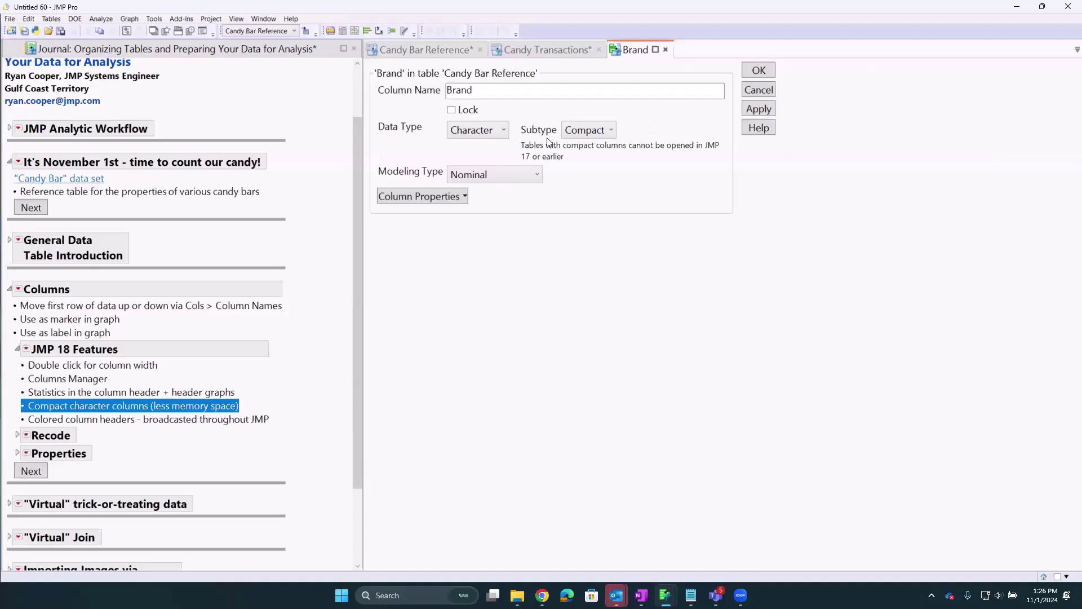
pyautogui.moveTo(608, 165)
pyautogui.mouseDown()
pyautogui.moveTo(529, 165)
pyautogui.moveTo(724, 119)
pyautogui.moveTo(542, 166)
pyautogui.mouseUp()
pyautogui.click(665, 50)
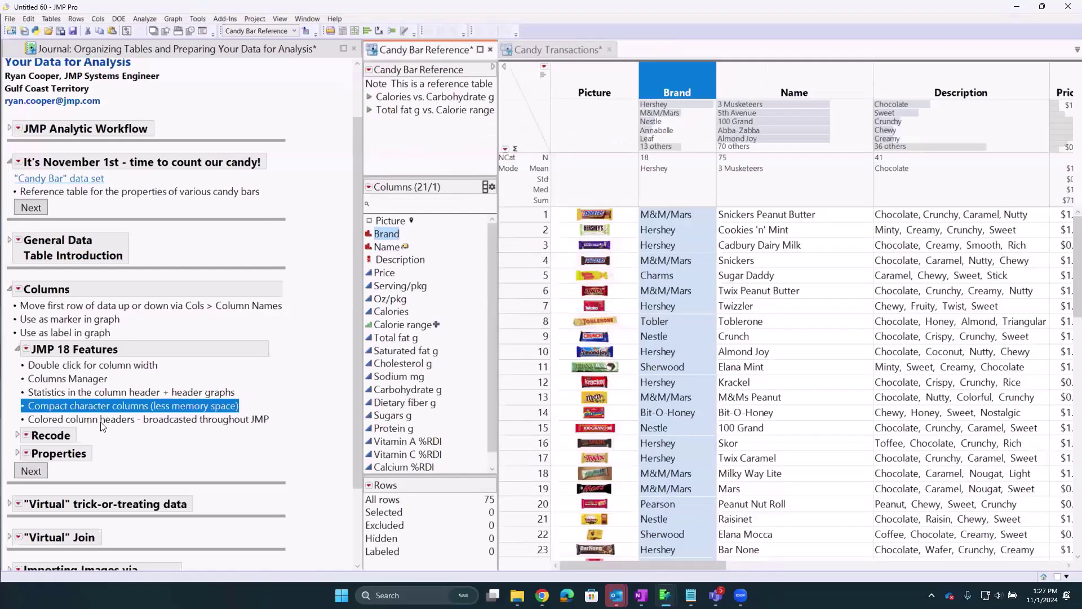
# Highlight the colored column headers item in the journal and give the Brand column header an orange background
pyautogui.click(103, 421)
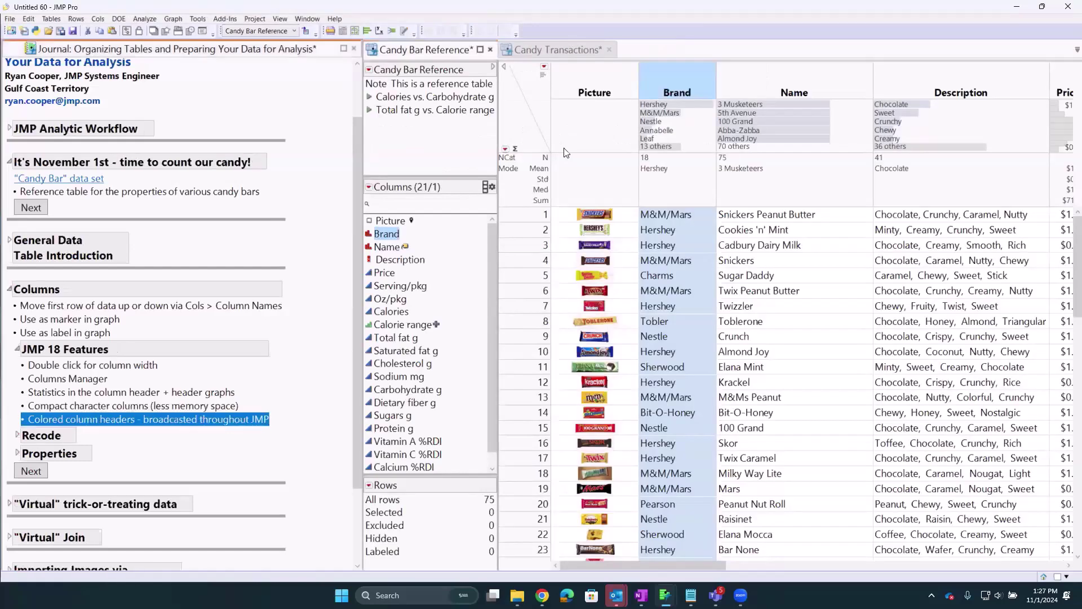
pyautogui.rightClick(670, 82)
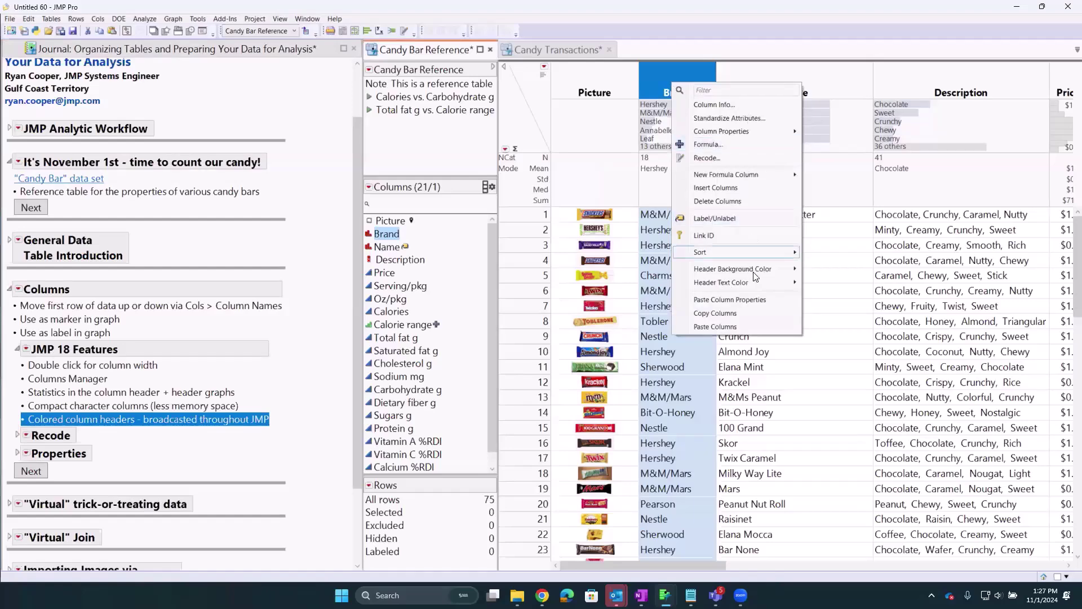
pyautogui.moveTo(753, 272)
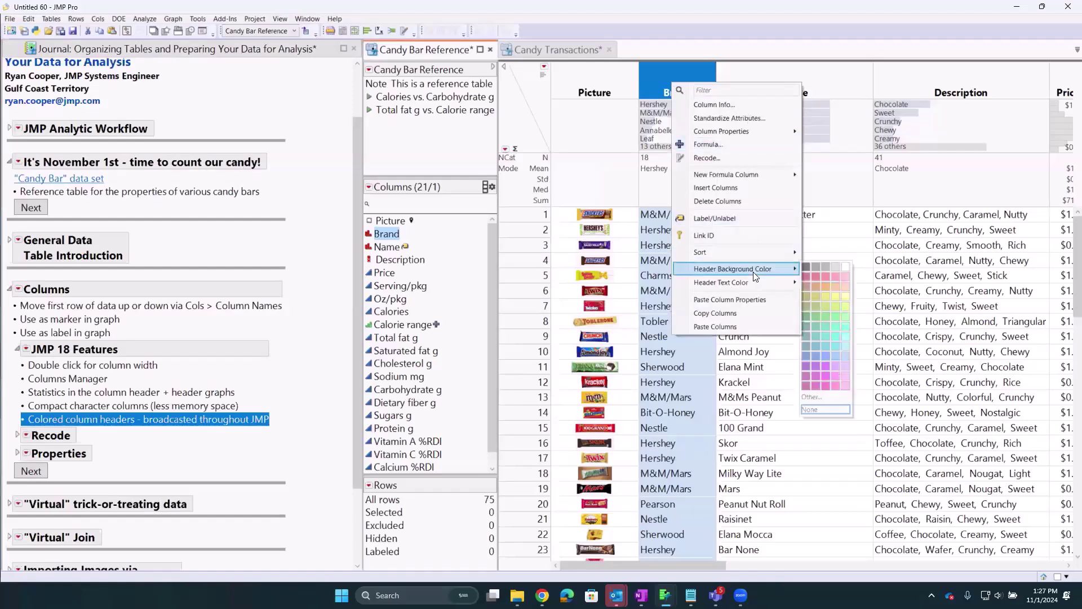
pyautogui.click(825, 289)
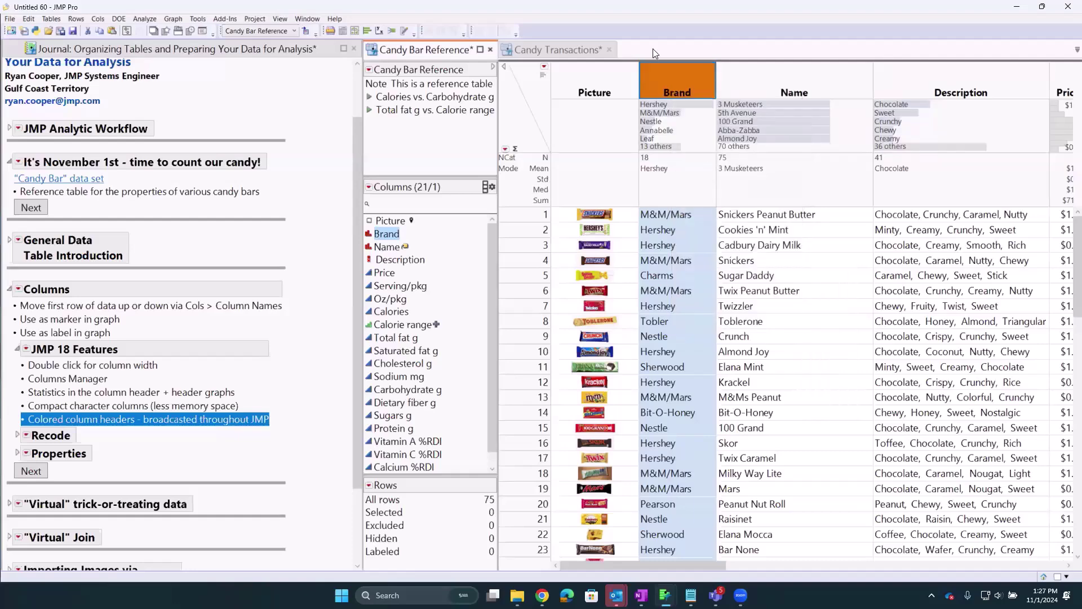
# Select the Name column and open Graph Builder for the candy bar table
pyautogui.click(774, 87)
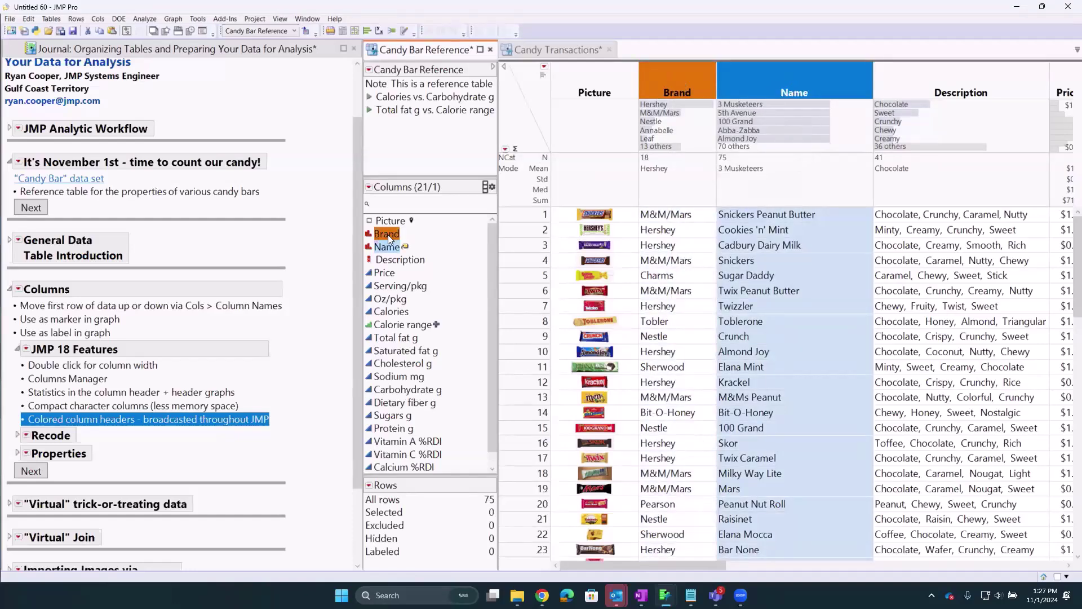
pyautogui.click(173, 19)
pyautogui.click(185, 29)
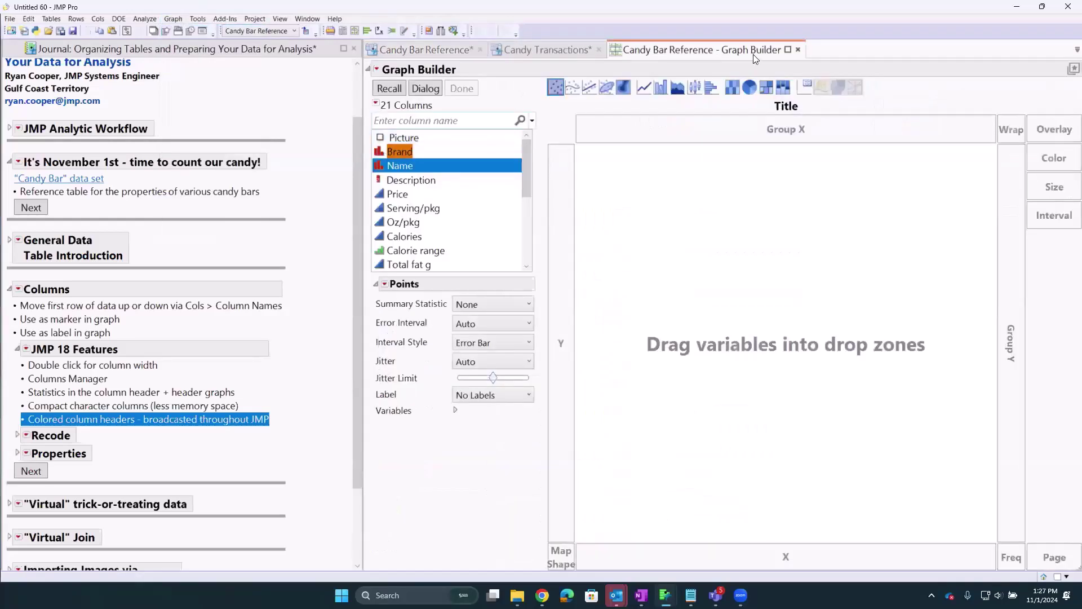